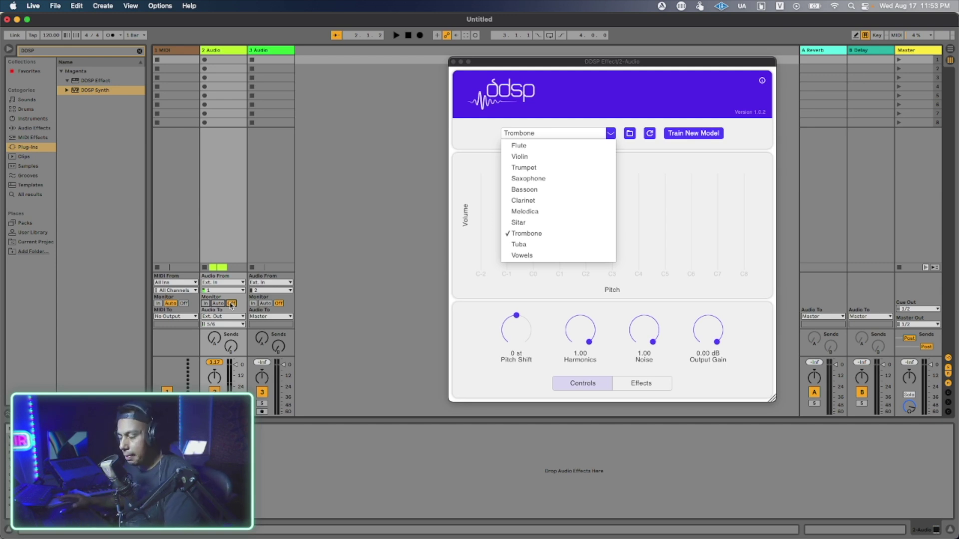
# Reposition the DDSP Effect window and show its list of available instrument models.
pyautogui.moveTo(586, 61); pyautogui.dragTo(514, 82)
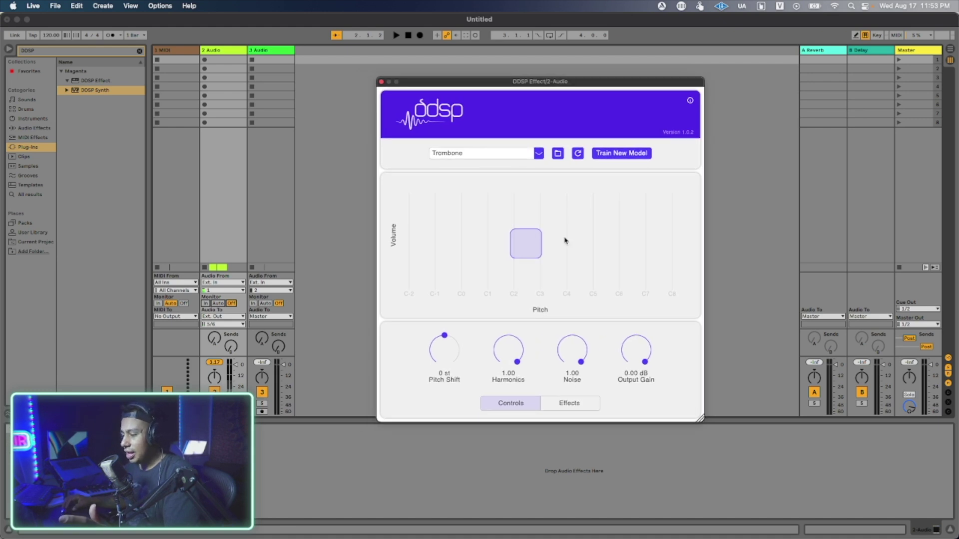
pyautogui.click(538, 155)
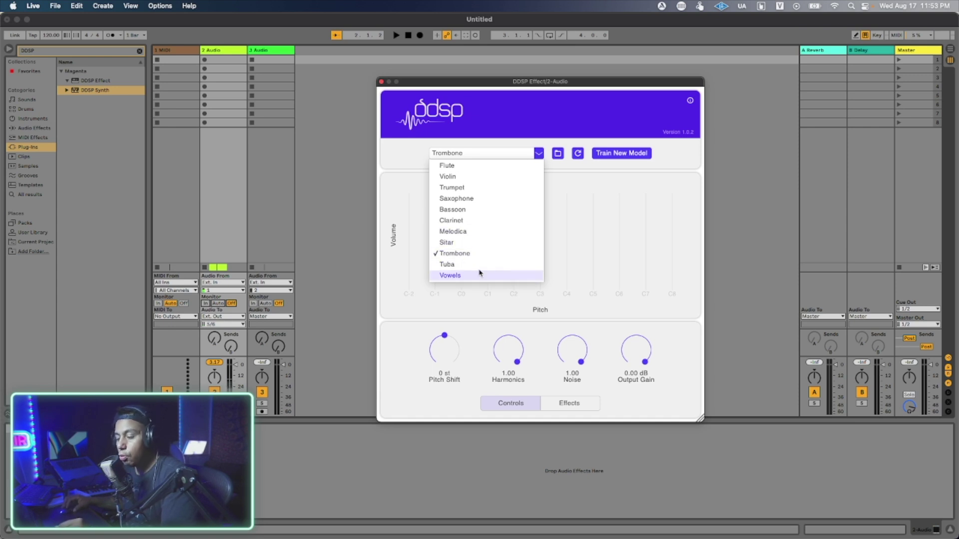
pyautogui.click(618, 198)
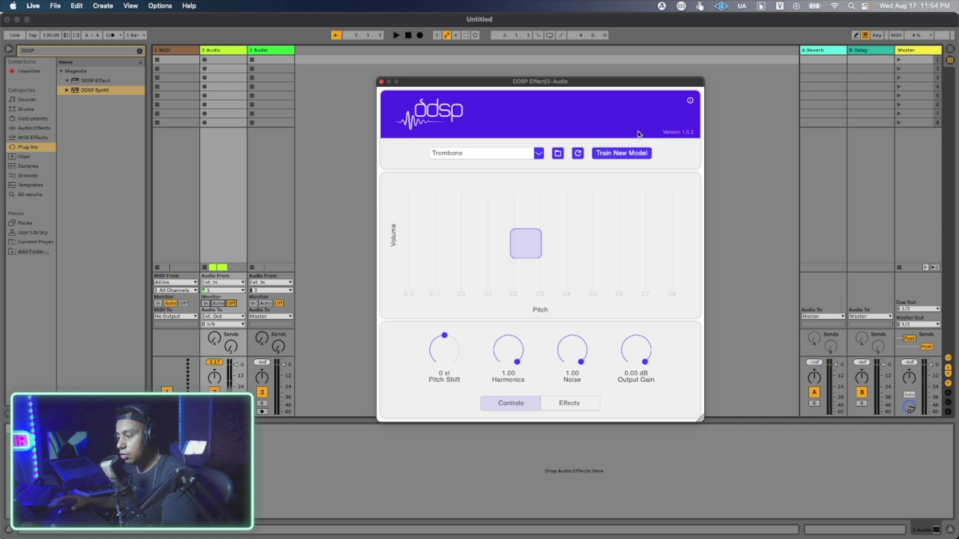
# Switch to Safari and review the Train_VST.ipynb notebook's instructions plus its data, training and export sections.
pyautogui.press('super+Tab')
pyautogui.scroll(-3, 428, 216)
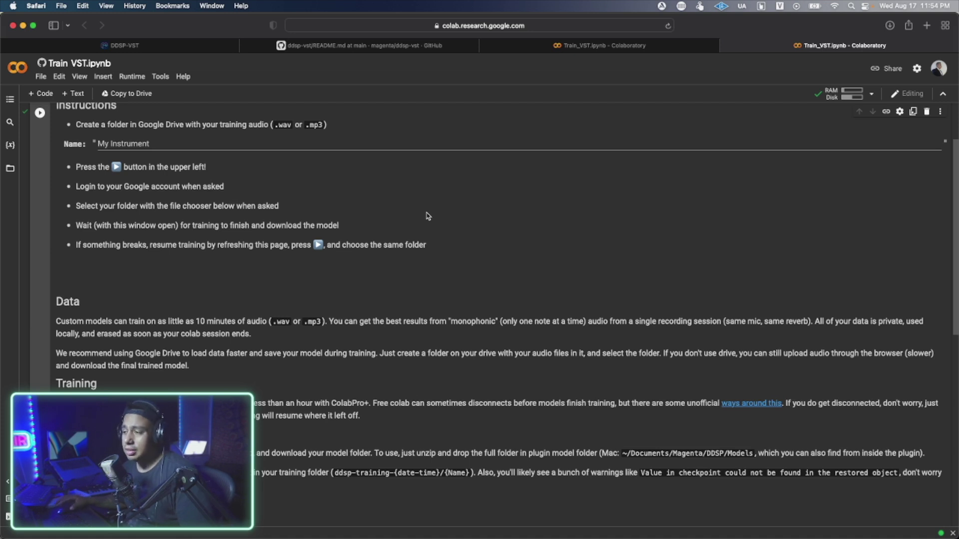
pyautogui.scroll(-1, 428, 216)
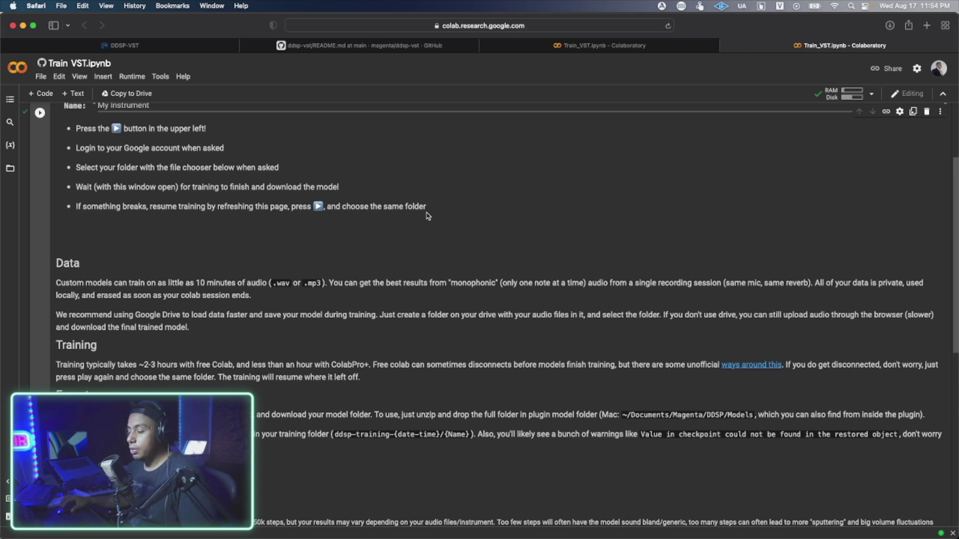
pyautogui.scroll(-5, 550, 267)
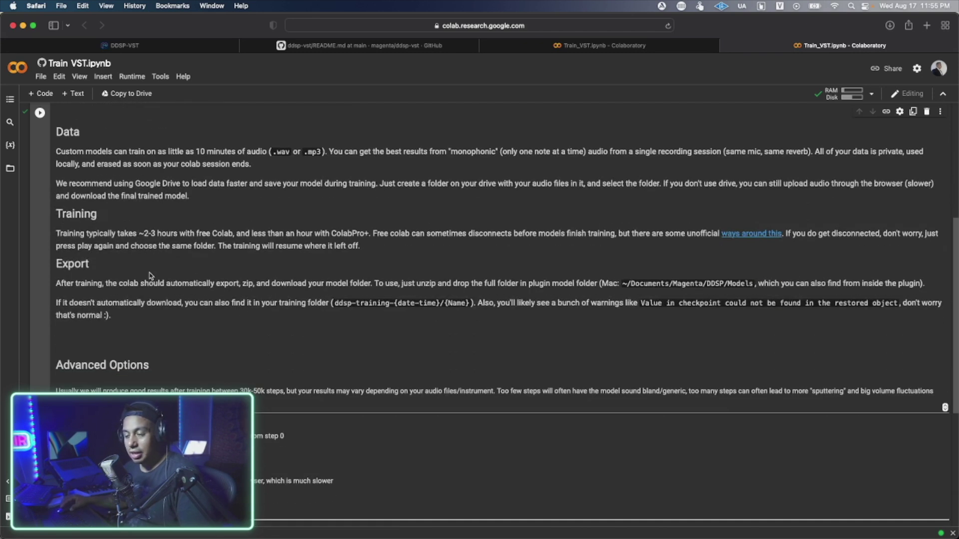
pyautogui.doubleClick(202, 234)
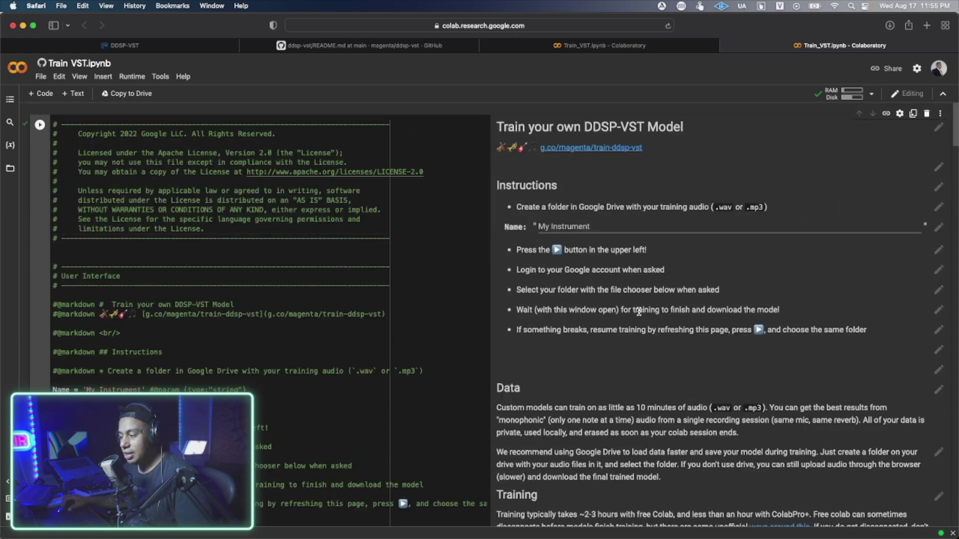
pyautogui.doubleClick(422, 263)
pyautogui.doubleClick(522, 260)
pyautogui.scroll(-5, 260, 282)
pyautogui.scroll(15, 259, 282)
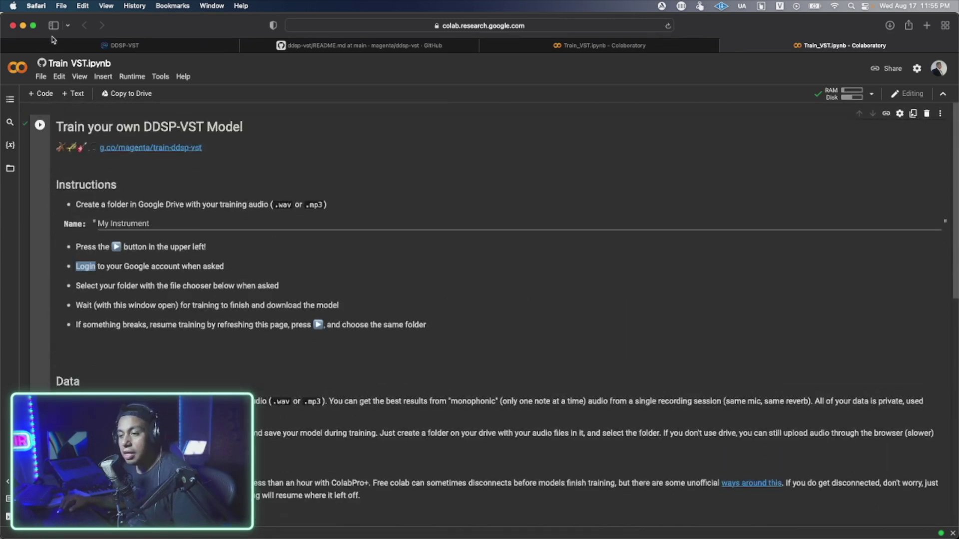
# Minimise Safari, return to Live and look through the instrument models offered in the DDSP Effect.
pyautogui.click(23, 26)
pyautogui.click(405, 231)
pyautogui.moveTo(483, 85); pyautogui.dragTo(398, 70)
pyautogui.click(452, 143)
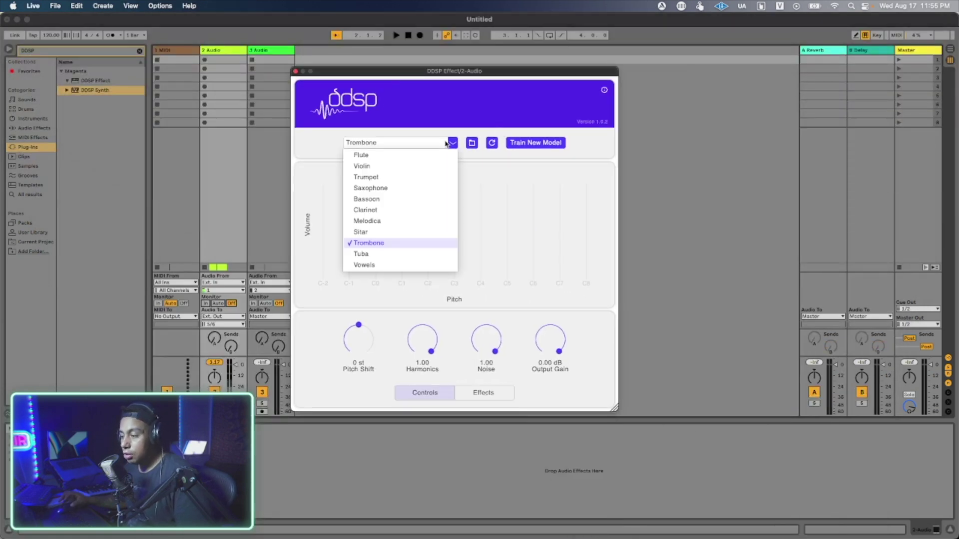
pyautogui.click(385, 148)
pyautogui.click(385, 147)
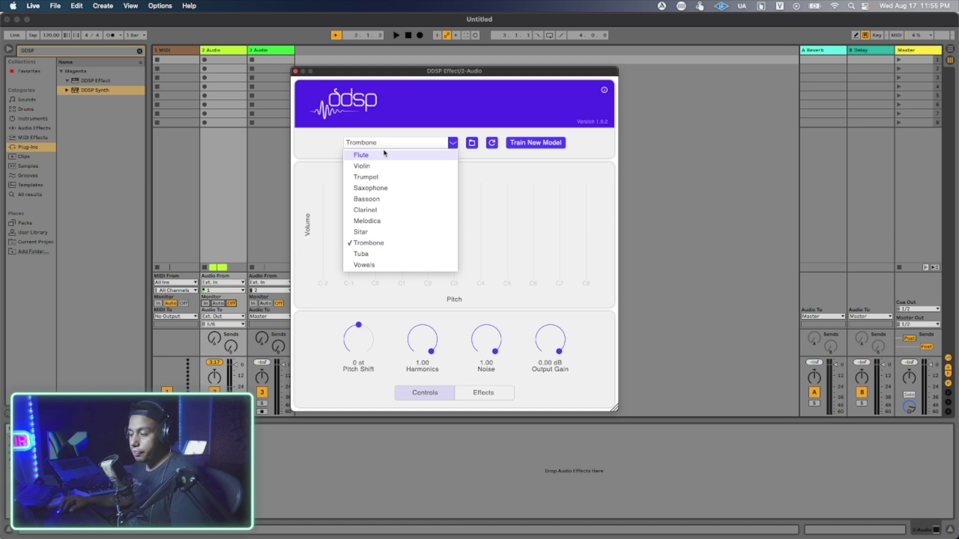
pyautogui.click(399, 150)
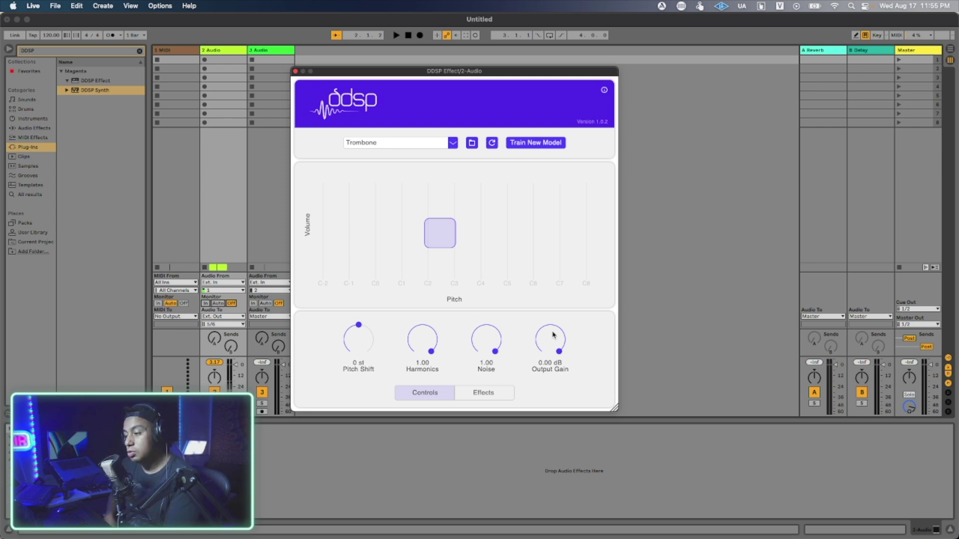
pyautogui.click(413, 148)
pyautogui.click(414, 149)
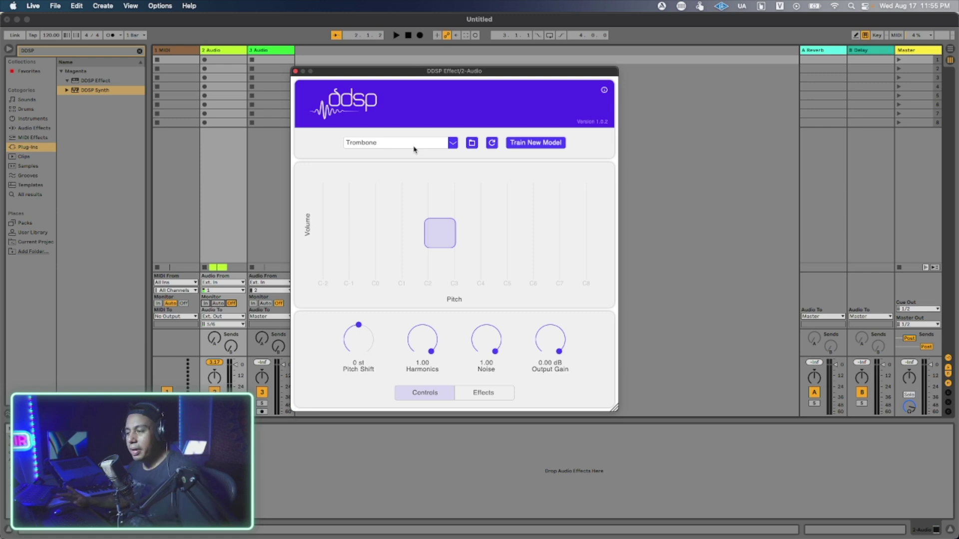
# Adjust the DDSP Effect's reverb wet, size and damp amounts, finishing back on the main controls.
pyautogui.click(511, 400)
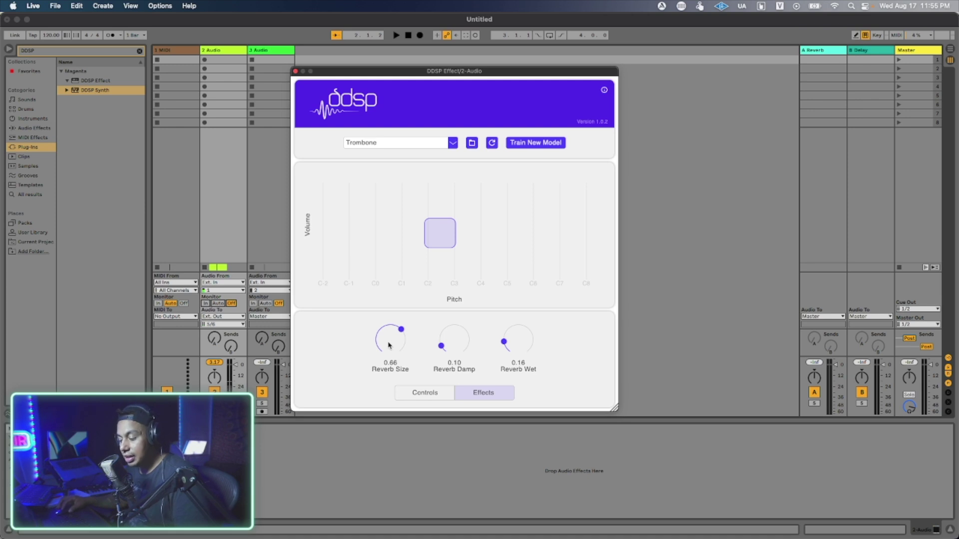
pyautogui.moveTo(516, 341)
pyautogui.mouseDown()
pyautogui.moveTo(514, 349)
pyautogui.moveTo(532, 334)
pyautogui.mouseUp()
pyautogui.moveTo(397, 339); pyautogui.dragTo(393, 358)
pyautogui.moveTo(452, 343); pyautogui.dragTo(439, 228)
pyautogui.click(426, 394)
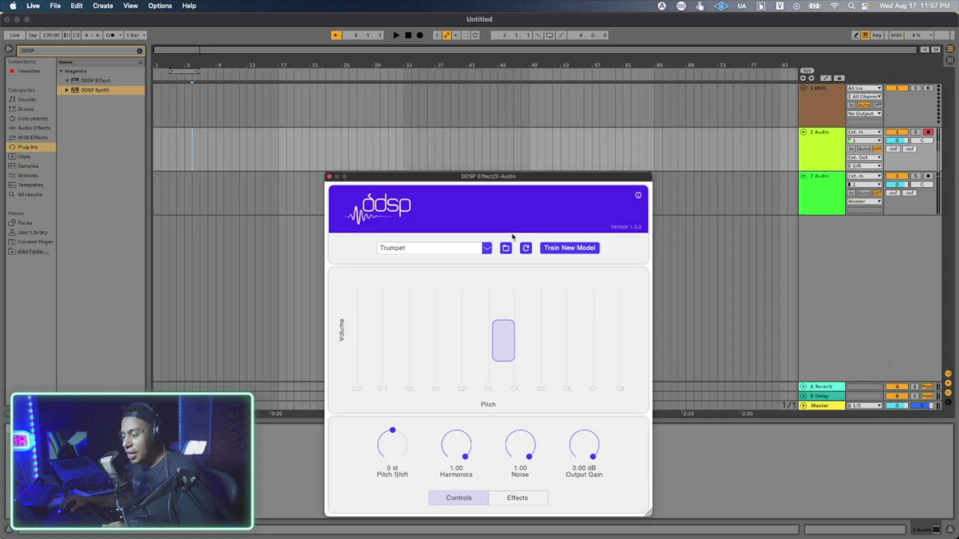
# Look through the DDSP Effect's models for the 2 Audio track and select Trumpet.
pyautogui.click(199, 139)
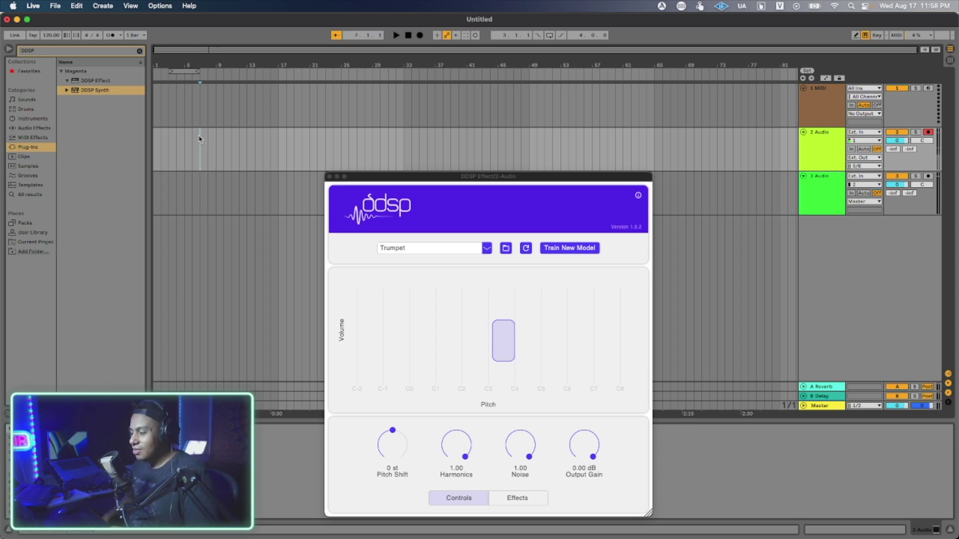
pyautogui.click(487, 248)
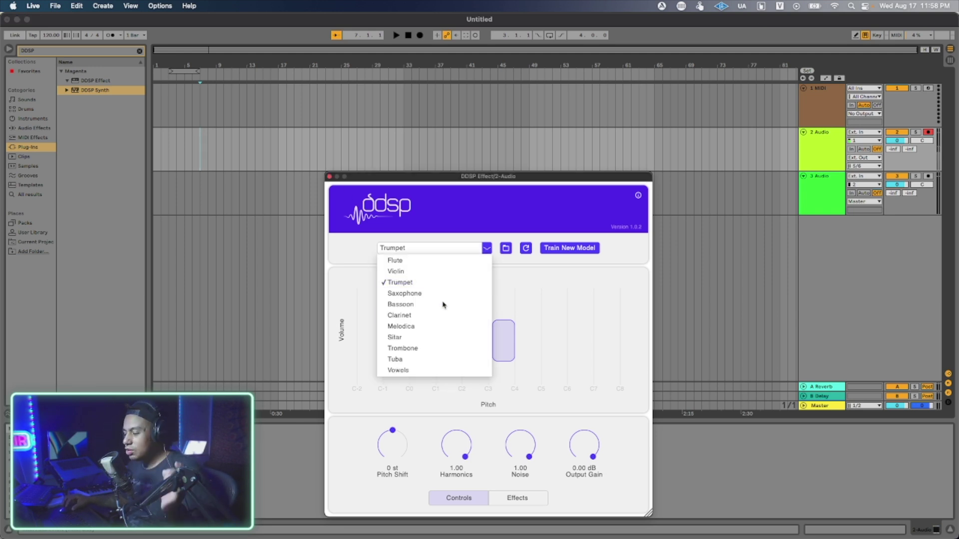
pyautogui.click(442, 284)
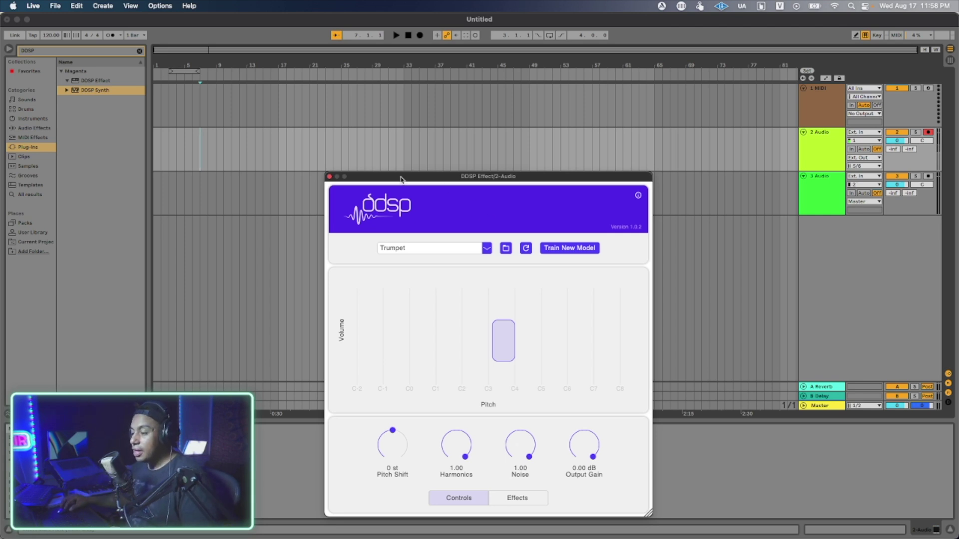
# Move the plug-in window clear of the tracks and record an audio take on 2 Audio from bar 1.
pyautogui.moveTo(401, 176); pyautogui.dragTo(406, 110)
pyautogui.click(205, 140)
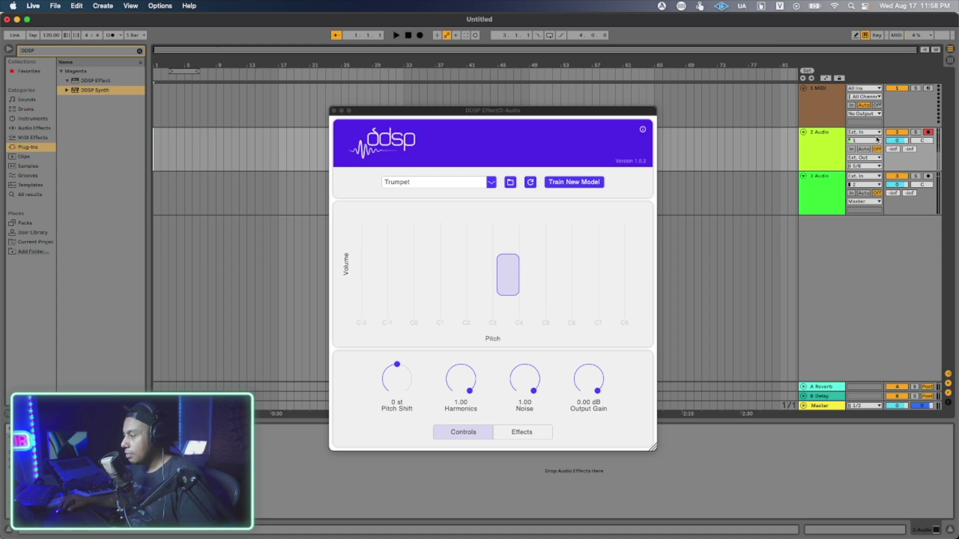
pyautogui.click(418, 36)
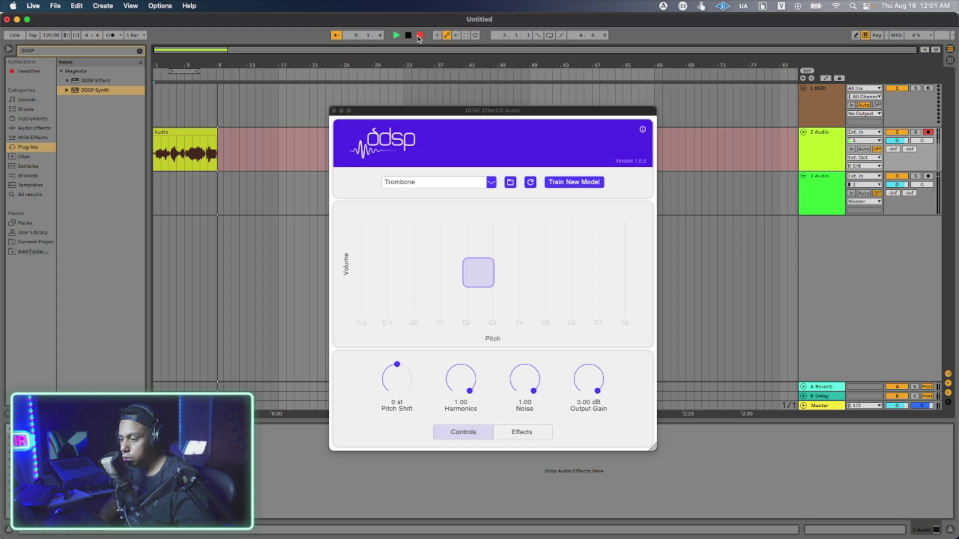
pyautogui.click(420, 36)
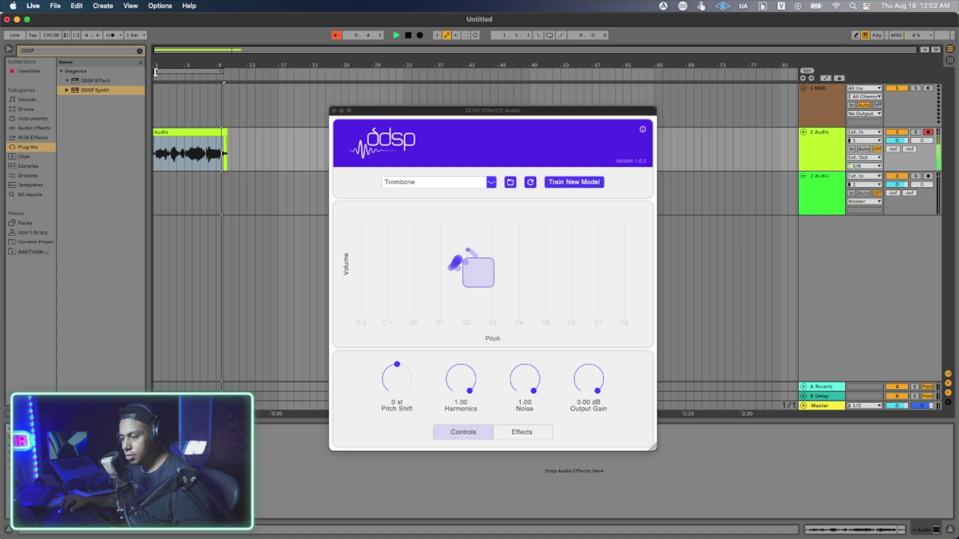
# Load the Trumpet model with the pitch shift reset to 0 st and Noise at 0.69.
pyautogui.click(446, 217)
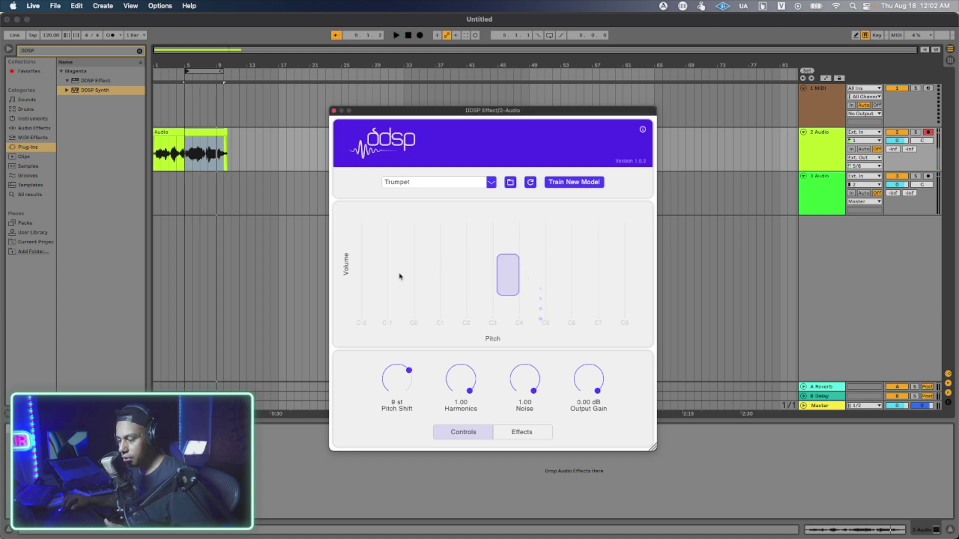
pyautogui.doubleClick(397, 380)
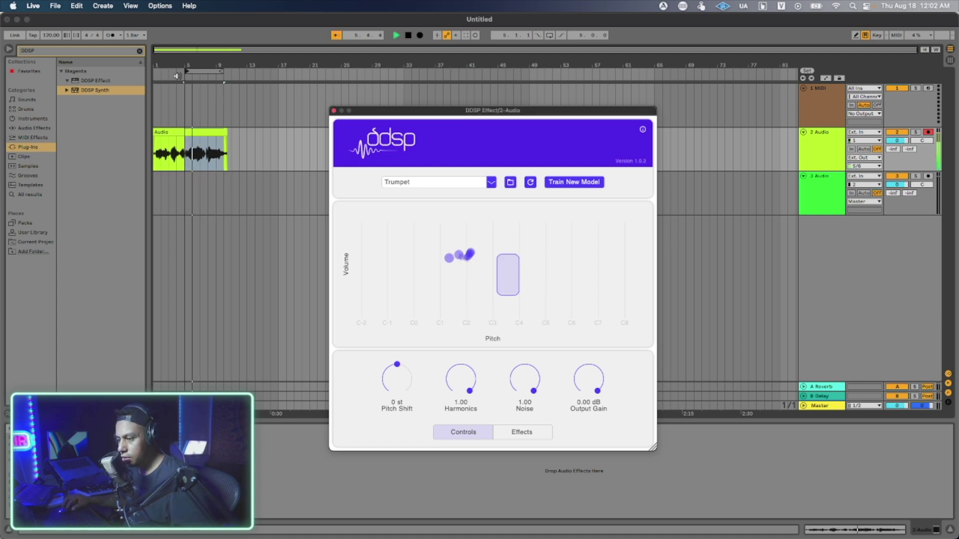
pyautogui.moveTo(526, 385); pyautogui.dragTo(530, 406)
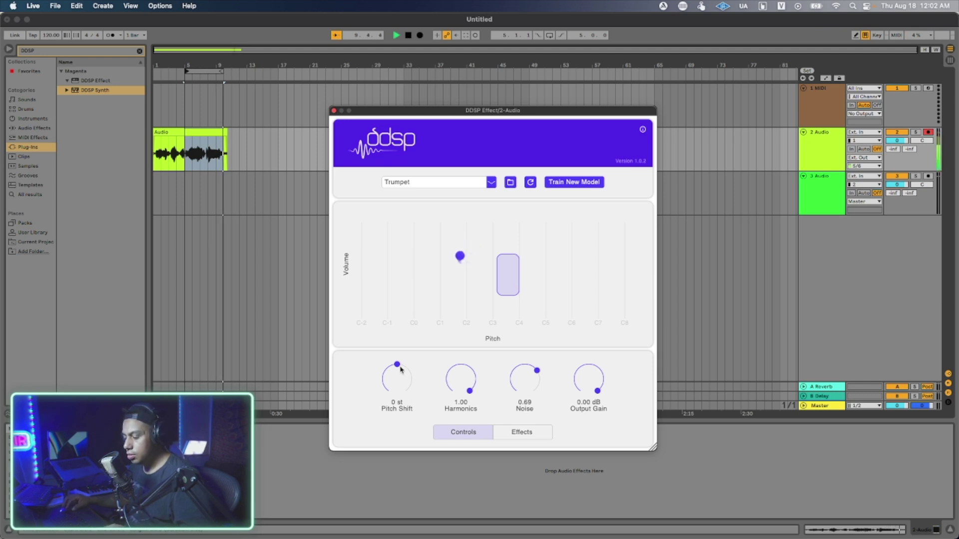
# Raise the pitch shift to 15 st while auditioning the recorded clip and open the plug-in's effects settings.
pyautogui.moveTo(397, 372)
pyautogui.mouseDown()
pyautogui.moveTo(394, 344)
pyautogui.moveTo(395, 386)
pyautogui.mouseUp()
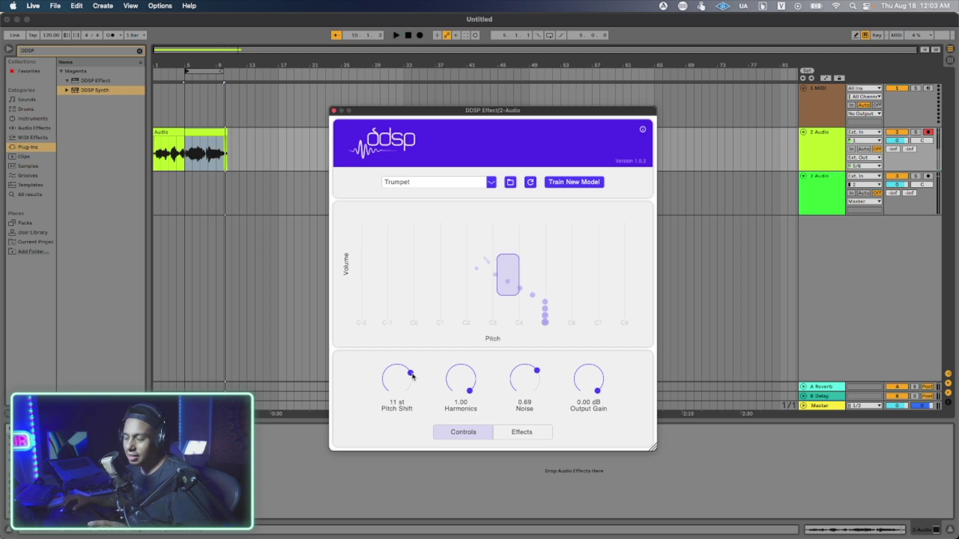
pyautogui.press('space')
pyautogui.moveTo(413, 376); pyautogui.dragTo(399, 373)
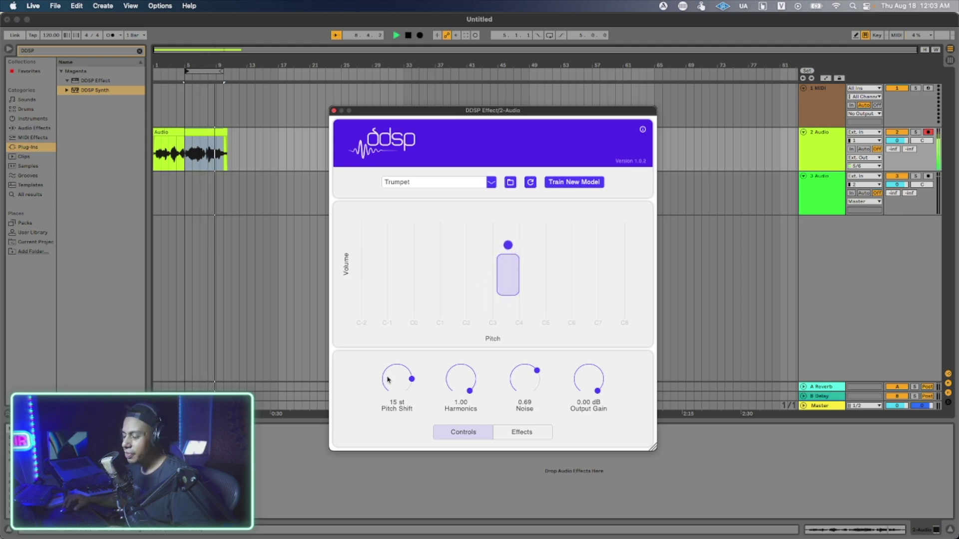
pyautogui.click(517, 431)
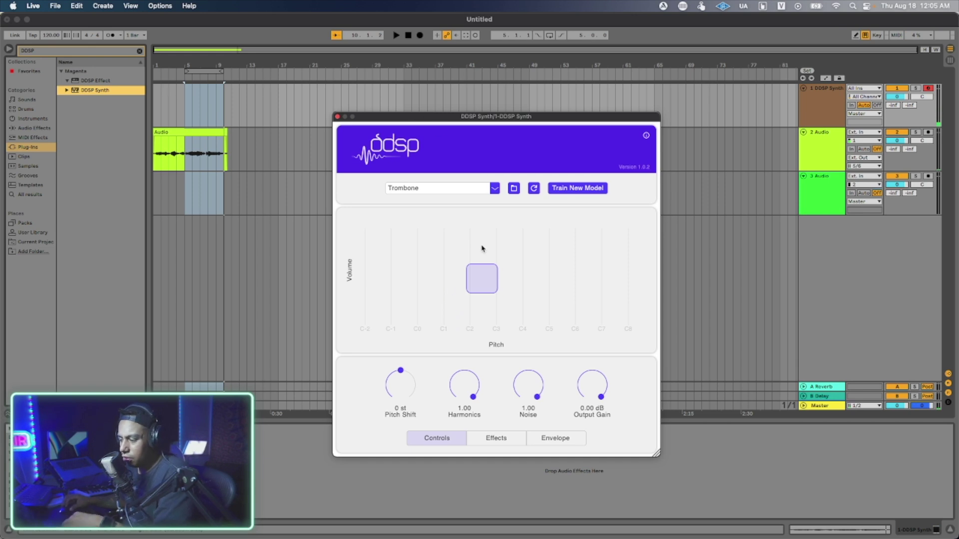
# Show the vocal clips in the arrangement and play the second vocal track soloed.
pyautogui.press('space')
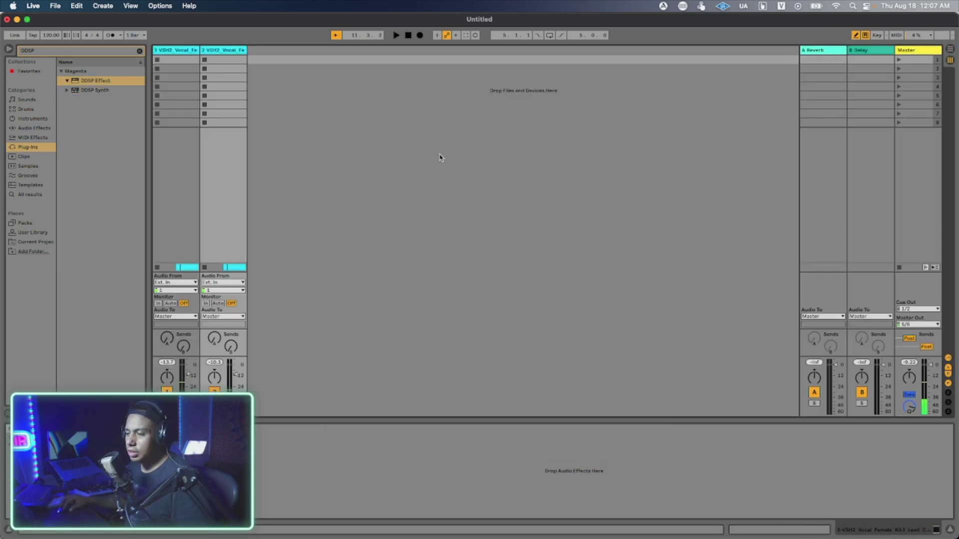
pyautogui.press('Tab')
pyautogui.click(239, 71)
pyautogui.click(916, 132)
pyautogui.press('space')
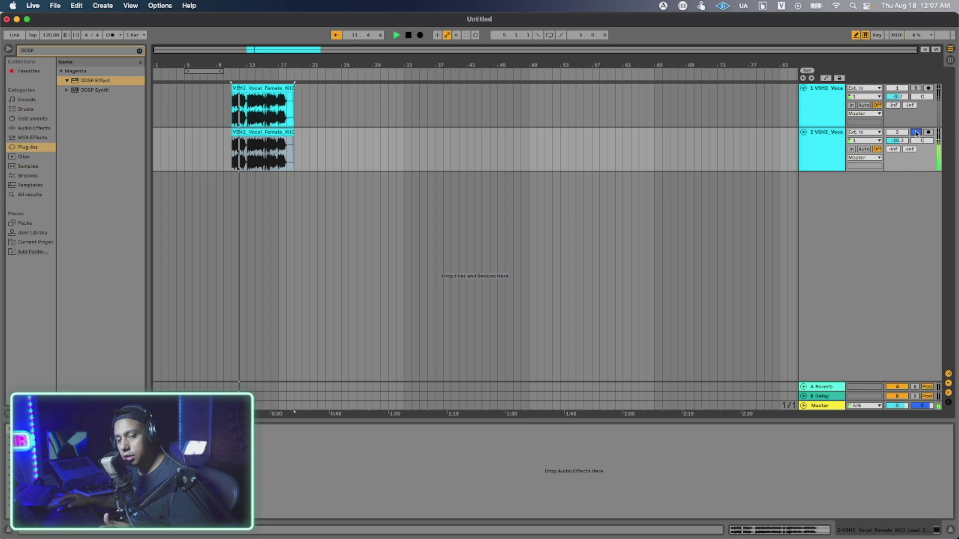
# Unsolo the second vocal track and audition the first one through the DDSP Effect's Flute model.
pyautogui.click(916, 133)
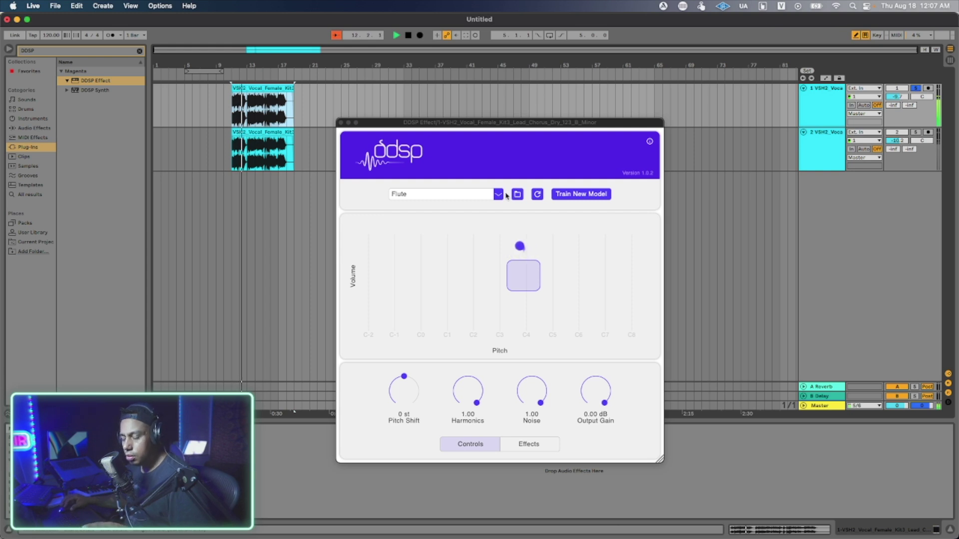
pyautogui.press('space')
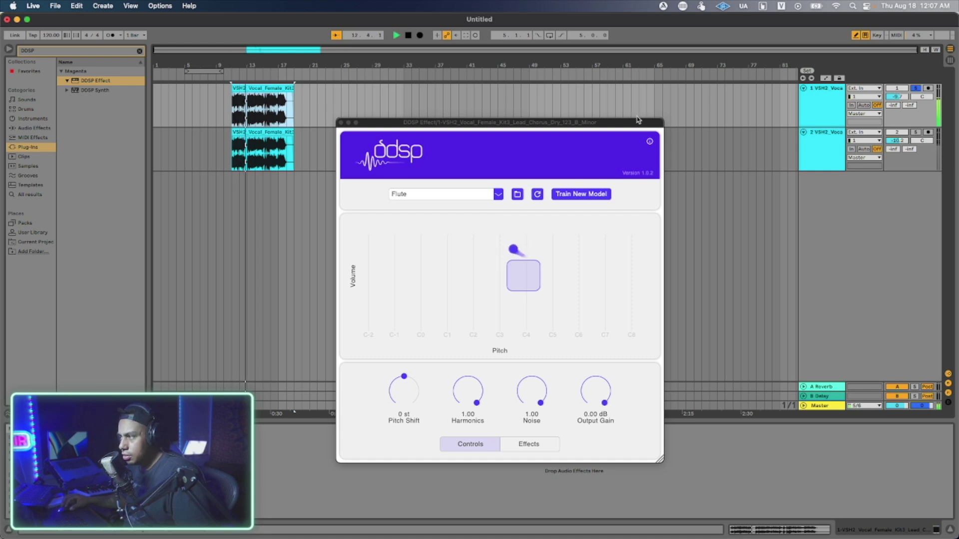
pyautogui.press('space')
# Switch the DDSP Effect to the Vowels model and audition it with track 1's volume raised to about -3.9 dB.
pyautogui.click(496, 197)
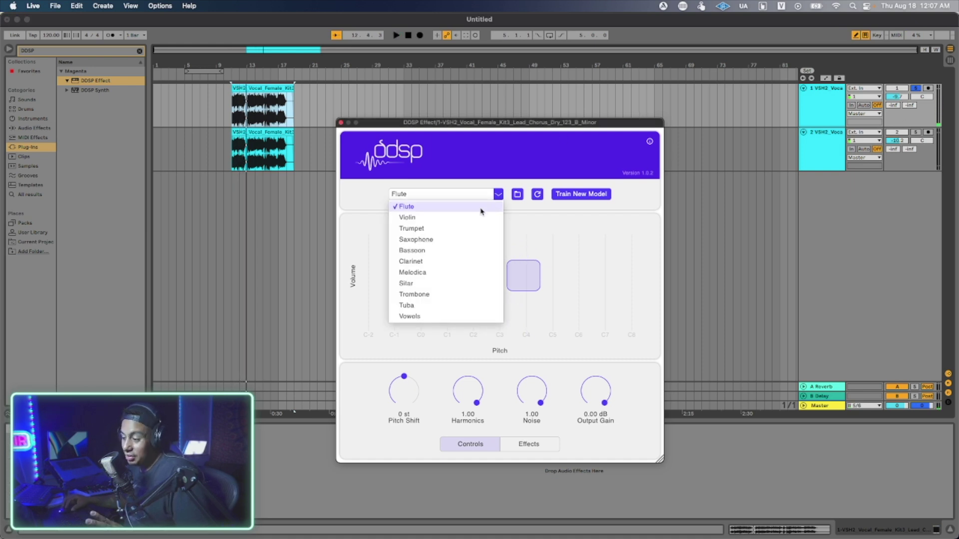
pyautogui.click(458, 317)
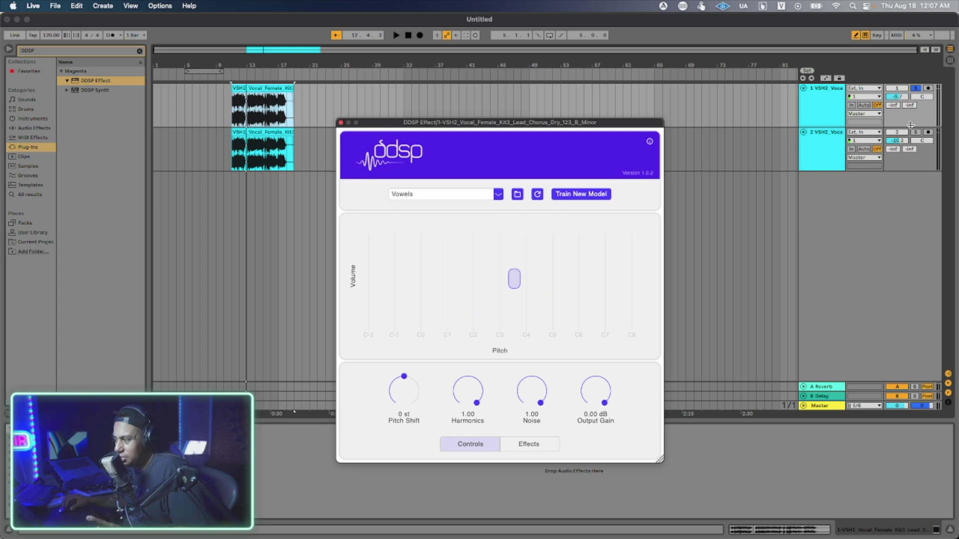
pyautogui.moveTo(890, 99); pyautogui.dragTo(890, 95)
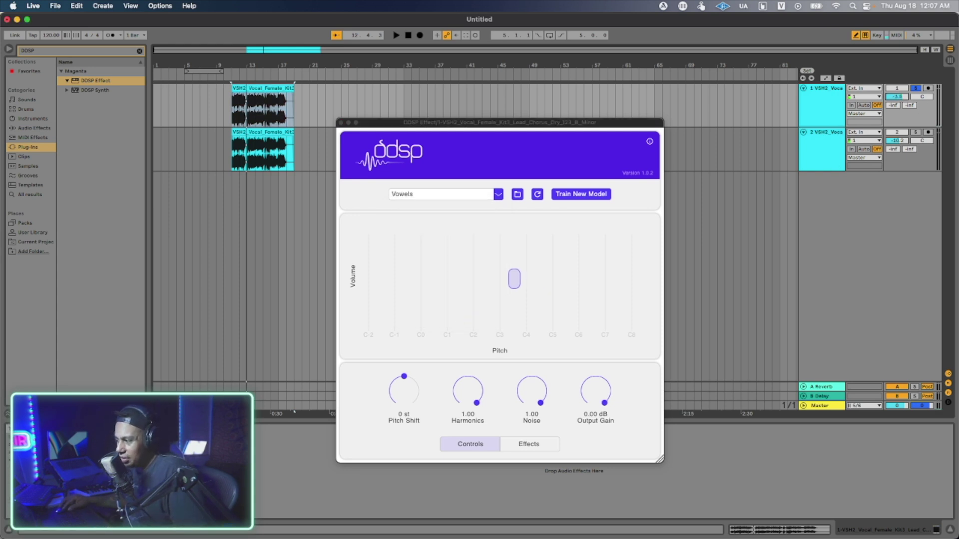
pyautogui.press('space')
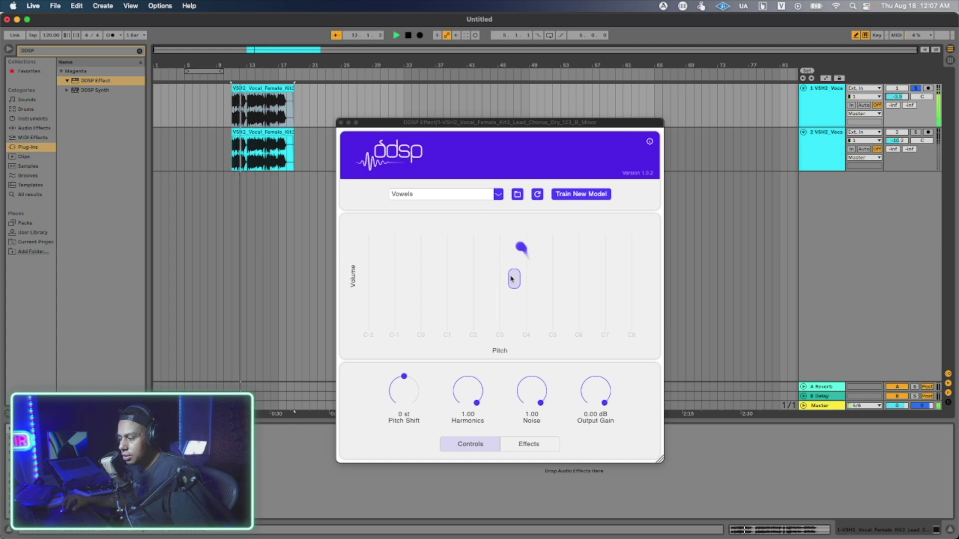
pyautogui.press('space')
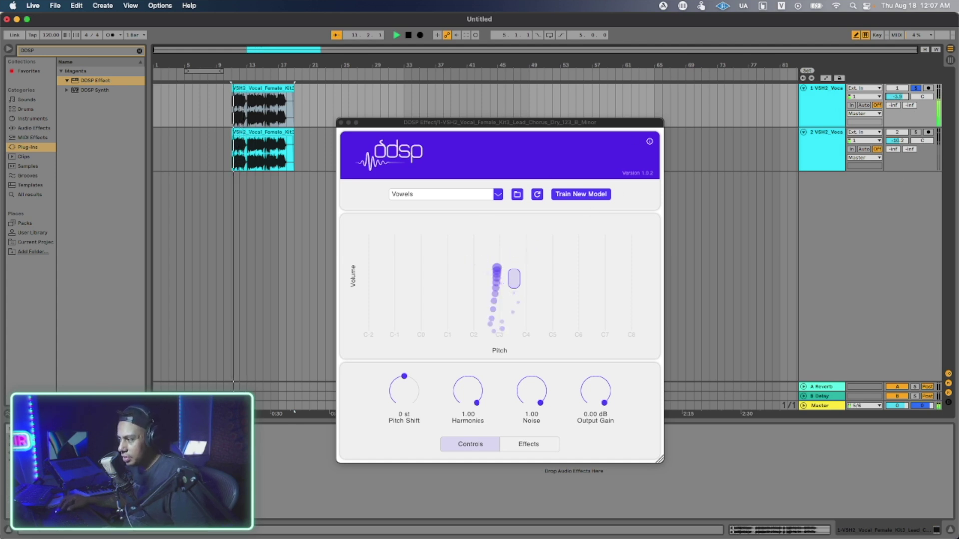
# Set the pitch shift to 12 st and raise the reverb wet to about 0.54 while auditioning the Vowels model.
pyautogui.click(540, 446)
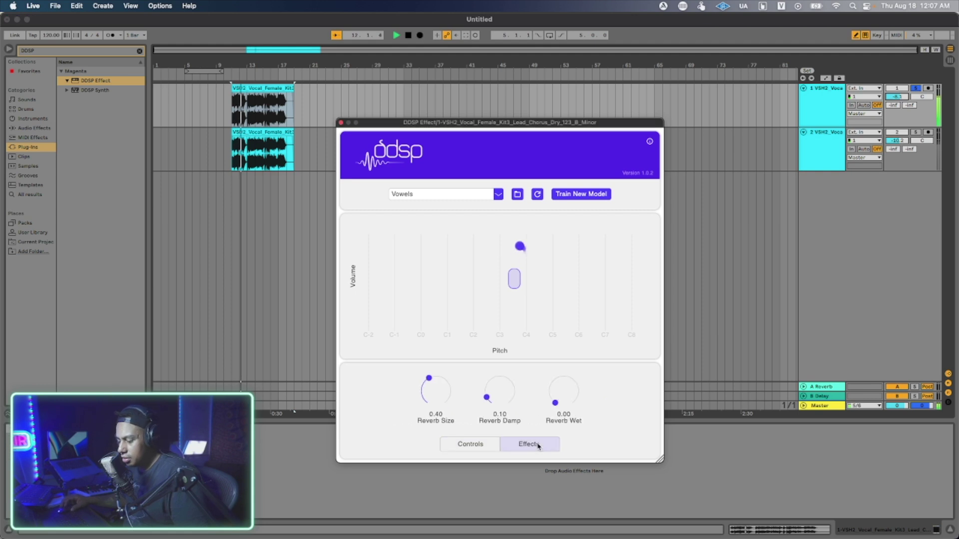
pyautogui.click(470, 443)
pyautogui.moveTo(404, 395); pyautogui.dragTo(407, 421)
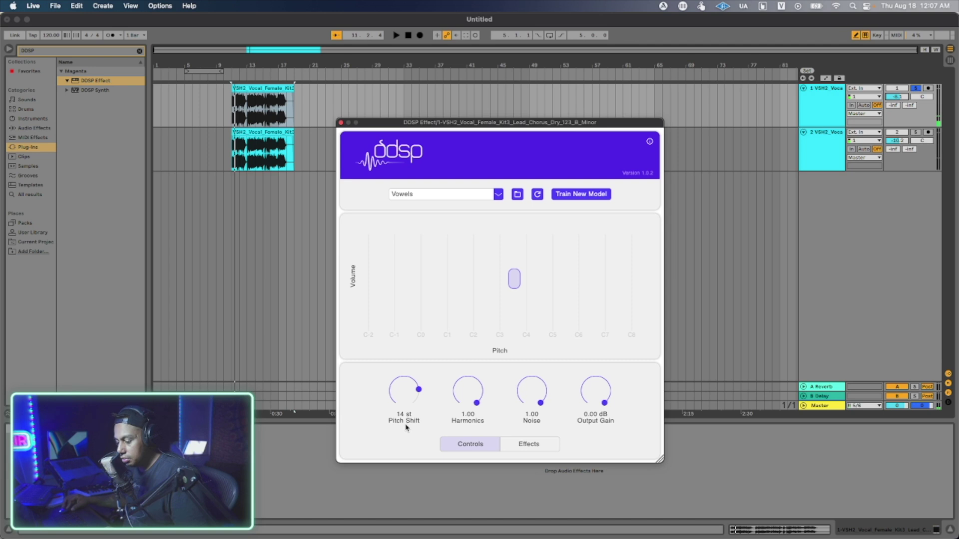
pyautogui.press('space')
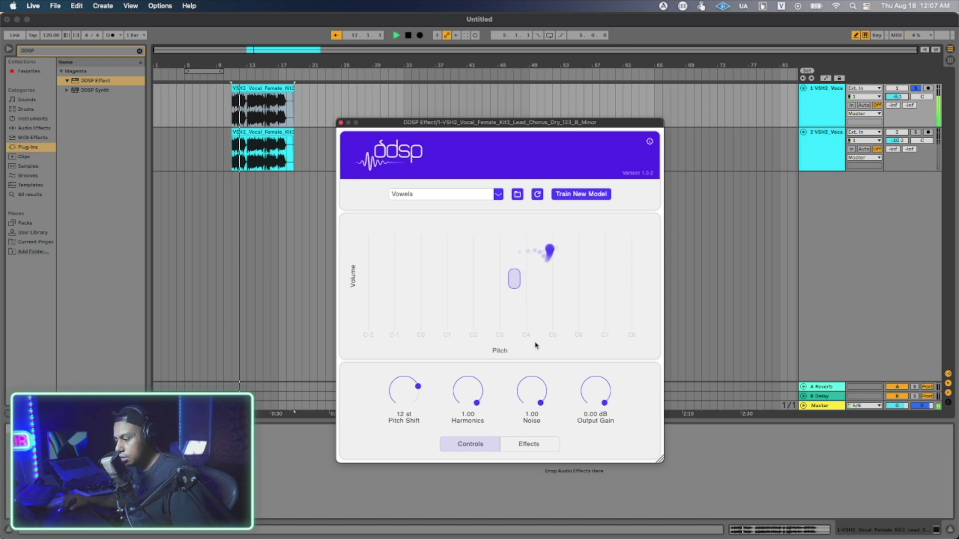
pyautogui.click(529, 444)
pyautogui.moveTo(564, 398)
pyautogui.mouseDown()
pyautogui.moveTo(566, 361)
pyautogui.moveTo(567, 383)
pyautogui.mouseUp()
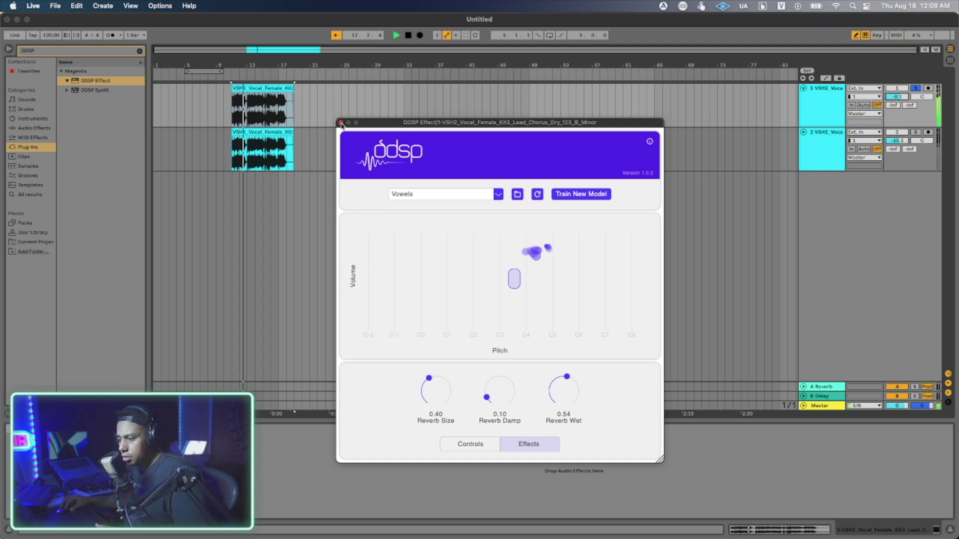
# Close the plug-in window and, with both vocal tracks playing unsoloed, lower track 2 to -11.6 dB and track 1 to -10.7 dB.
pyautogui.click(341, 123)
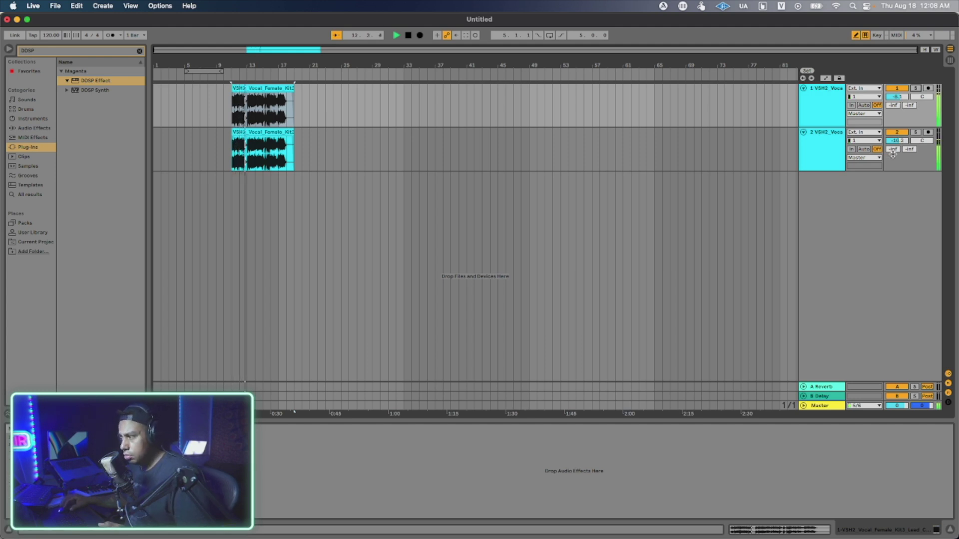
pyautogui.scroll(-5, 895, 145)
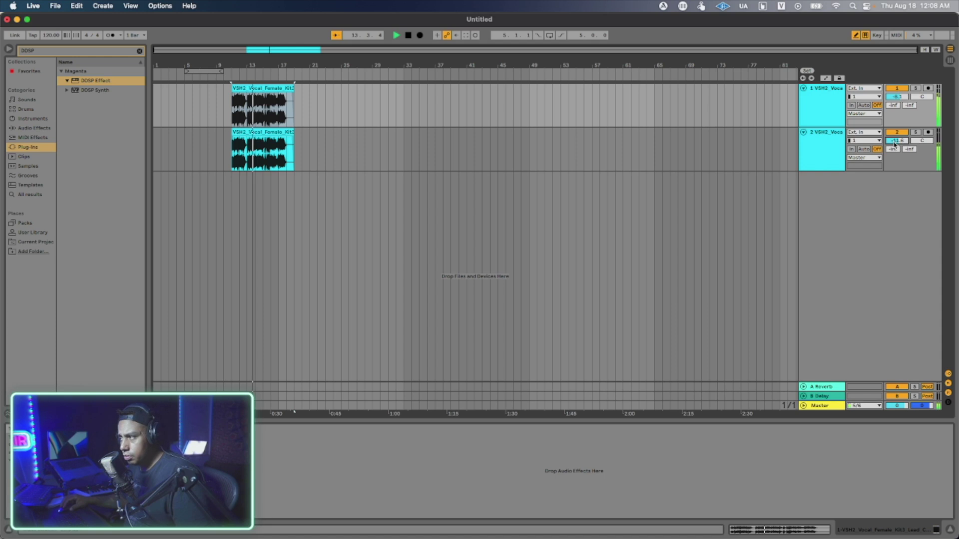
pyautogui.scroll(-5, 895, 93)
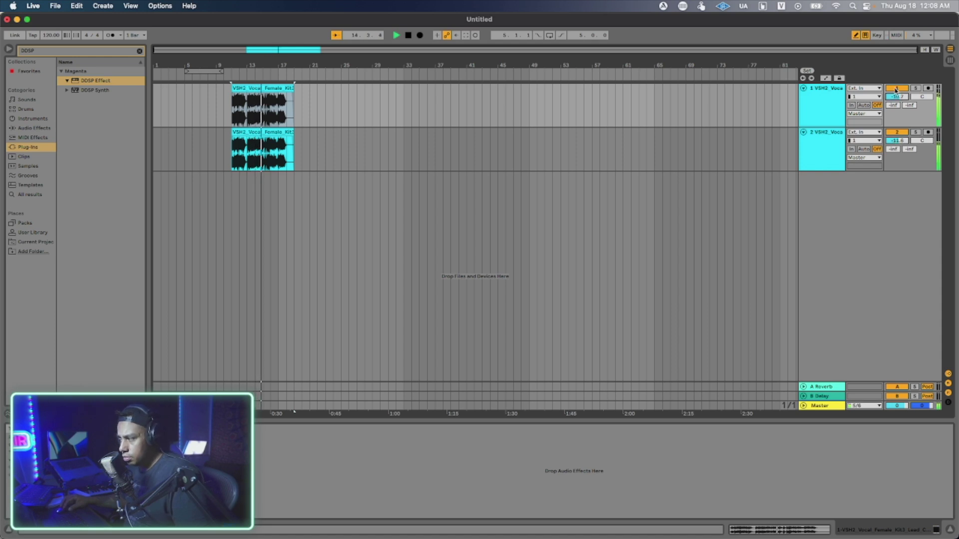
# Raise track 1's DDSP reverb wet to 0.67 and reverb size to 0.55, and lower the track's volume to -11.4 dB.
pyautogui.click(838, 102)
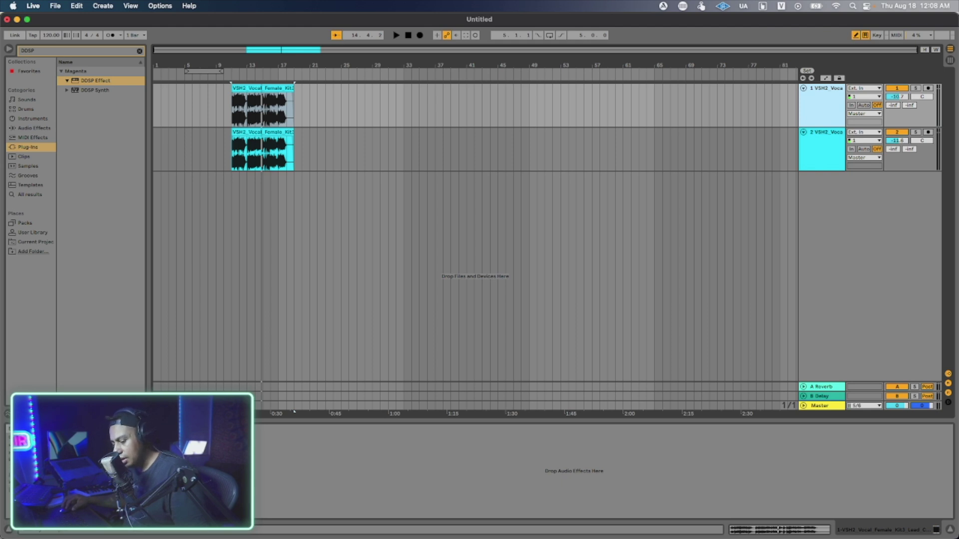
pyautogui.press('super+alt+p')
pyautogui.click(564, 404)
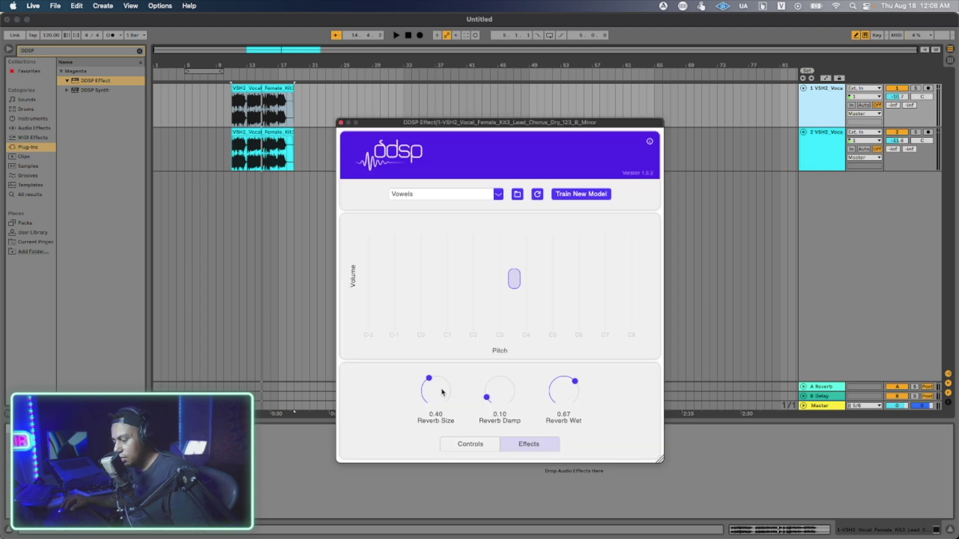
pyautogui.press('space')
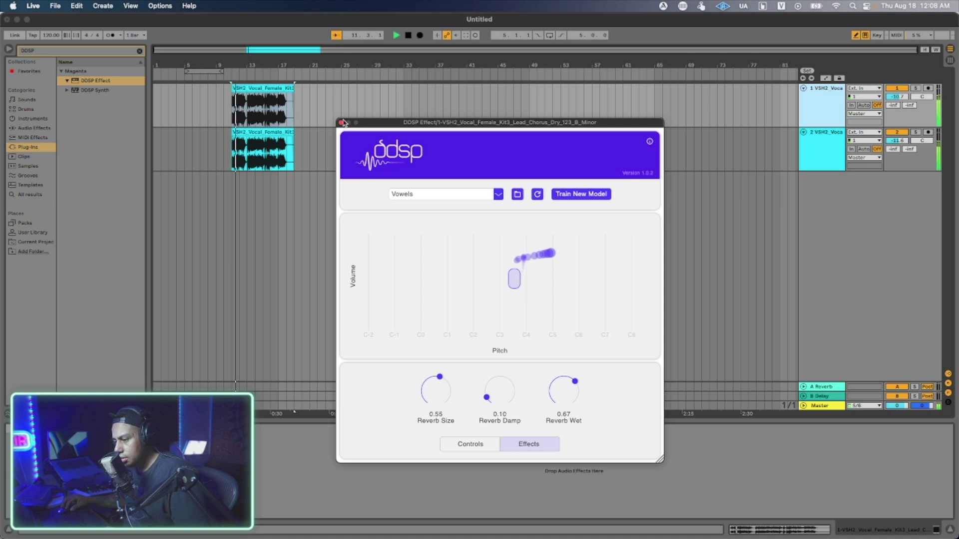
pyautogui.click(342, 123)
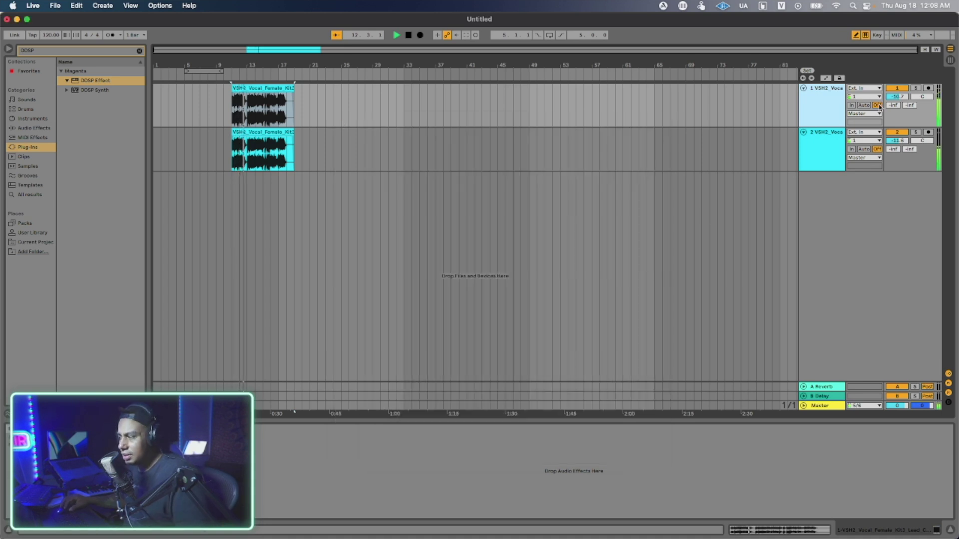
pyautogui.moveTo(891, 100); pyautogui.dragTo(890, 106)
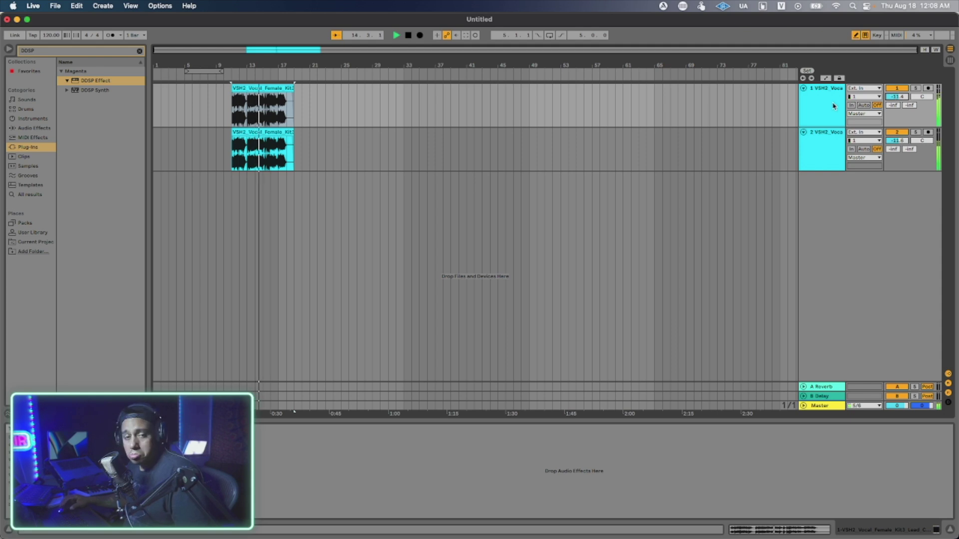
# Switch track 1's DDSP Effect to the Trombone model with a pitch shift of -12 st and audition it with both tracks.
pyautogui.click(833, 106)
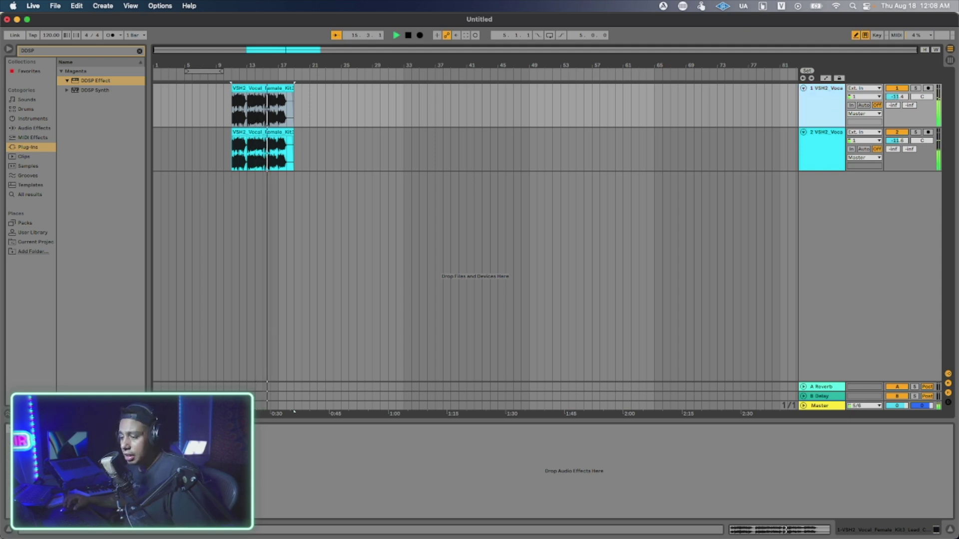
pyautogui.press('super+alt+p')
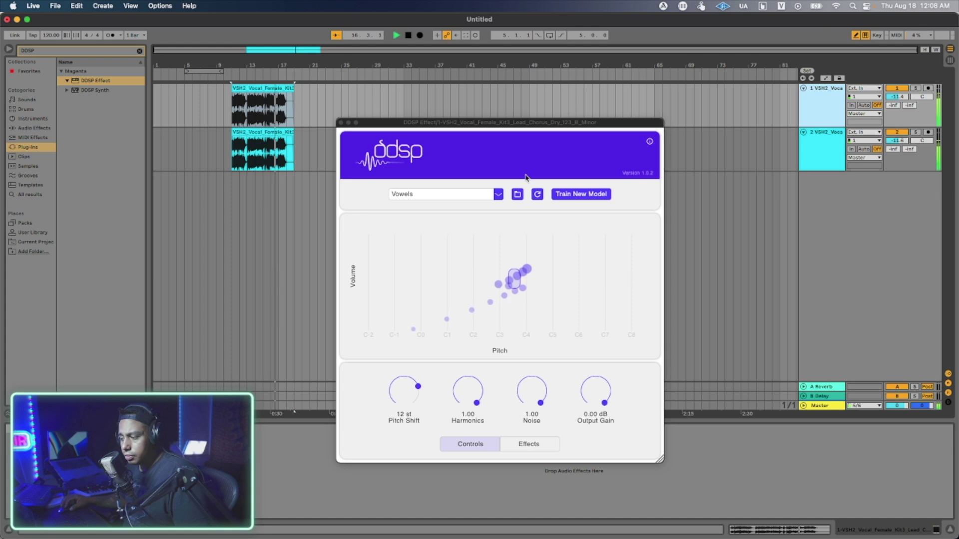
pyautogui.click(499, 194)
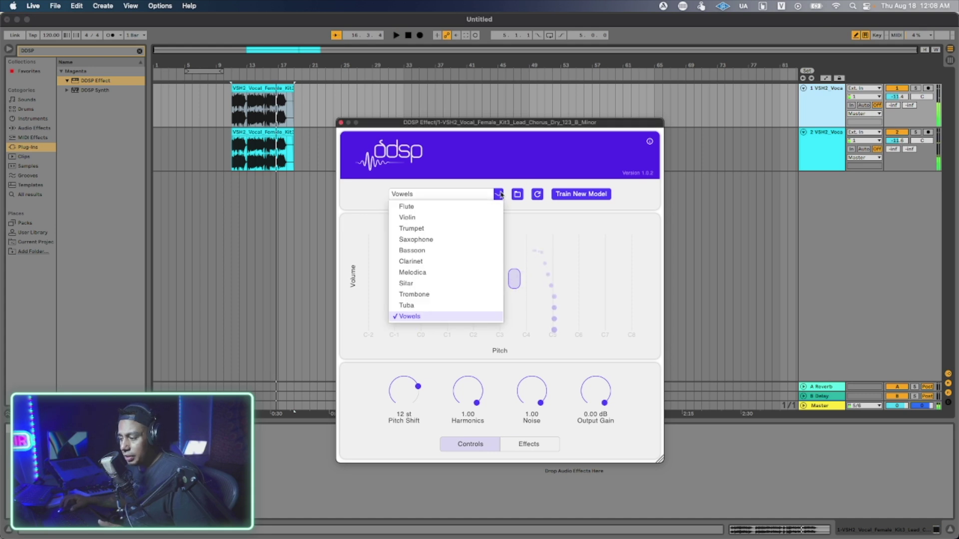
pyautogui.click(453, 294)
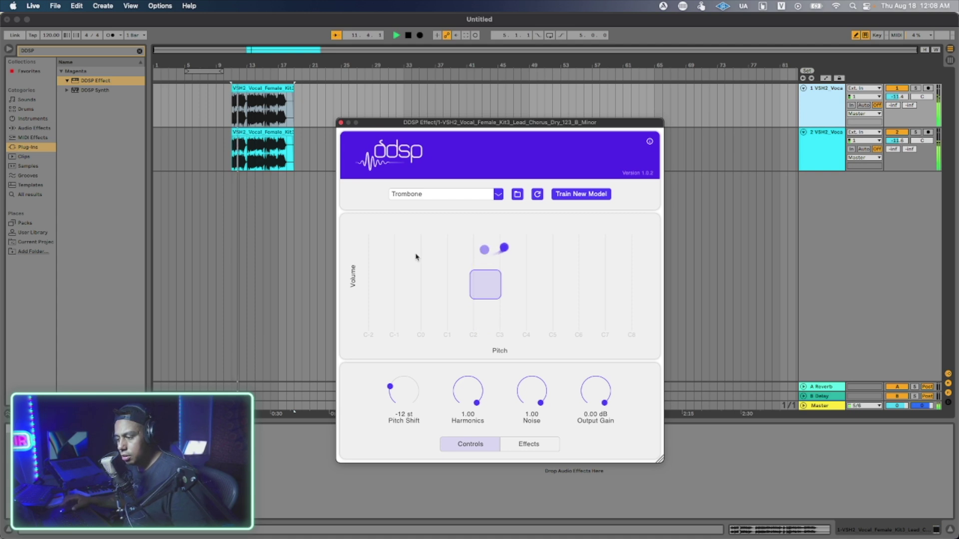
pyautogui.press('space')
pyautogui.press('space')
# Mute the second vocal track and play the first one alone through the Trombone model.
pyautogui.click(911, 126)
pyautogui.click(903, 134)
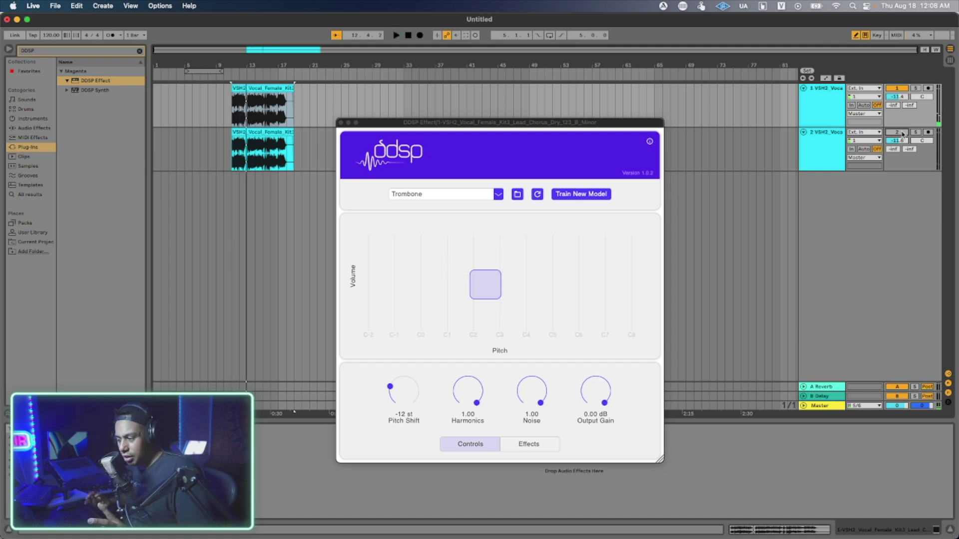
pyautogui.press('space')
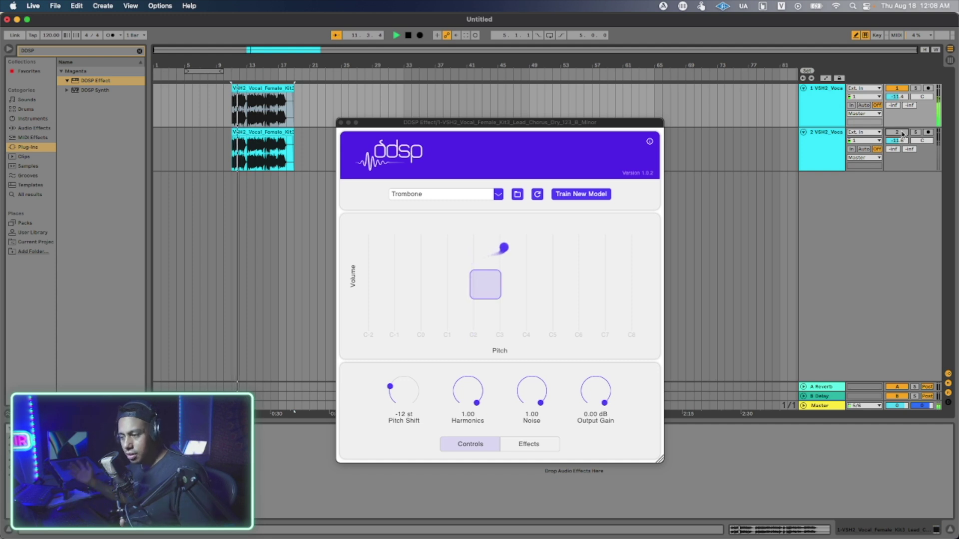
# Audition the Trumpet model, trying a pitch shift of 12 st and resetting it to 0 st.
pyautogui.click(495, 195)
pyautogui.click(469, 228)
pyautogui.press('space')
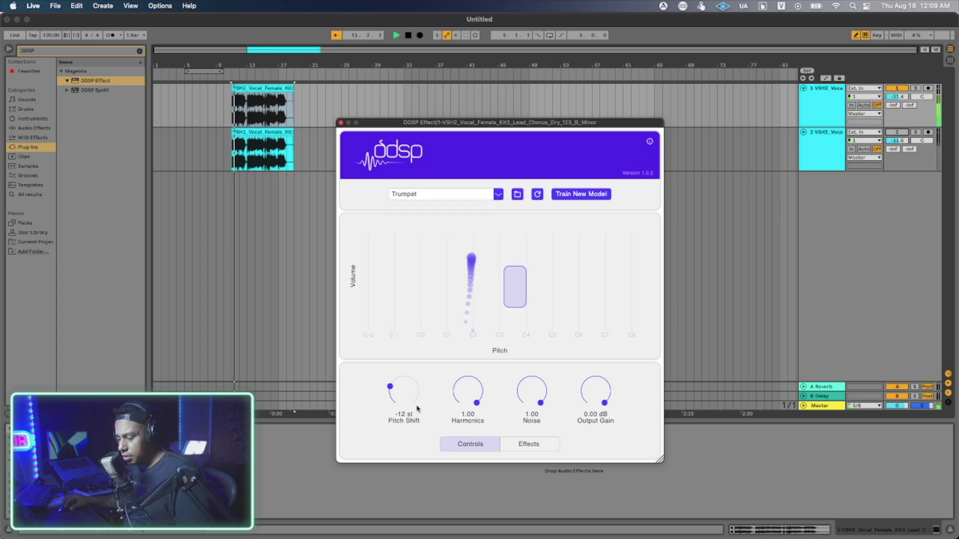
pyautogui.moveTo(408, 395); pyautogui.dragTo(415, 339)
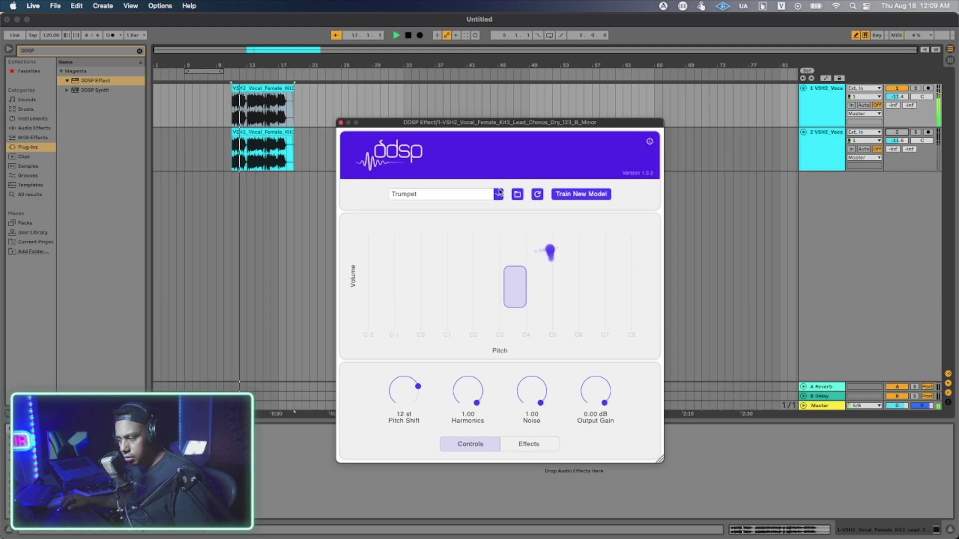
pyautogui.doubleClick(406, 392)
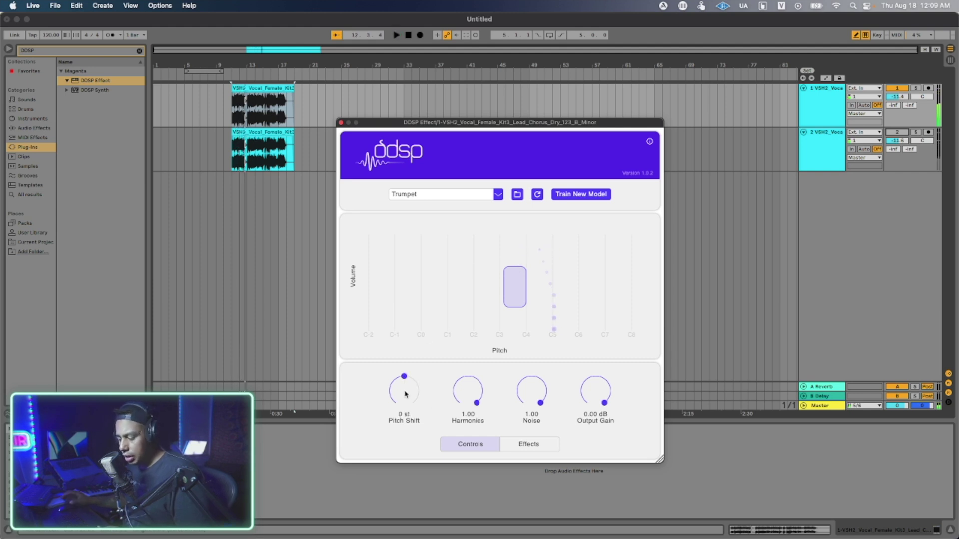
# Switch to the Melodica model and raise its reverb wet to 0.77 and reverb size to 0.64 during playback.
pyautogui.click(499, 194)
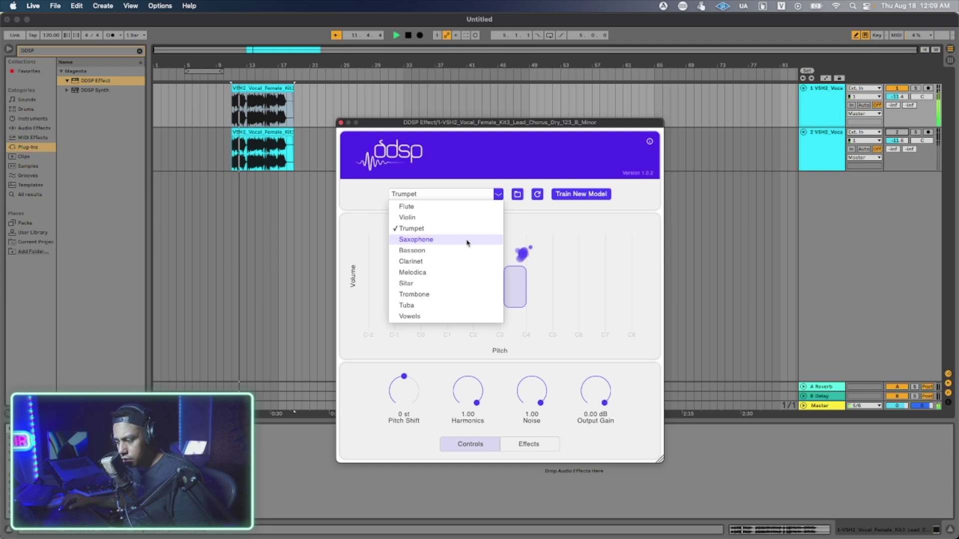
pyautogui.click(452, 273)
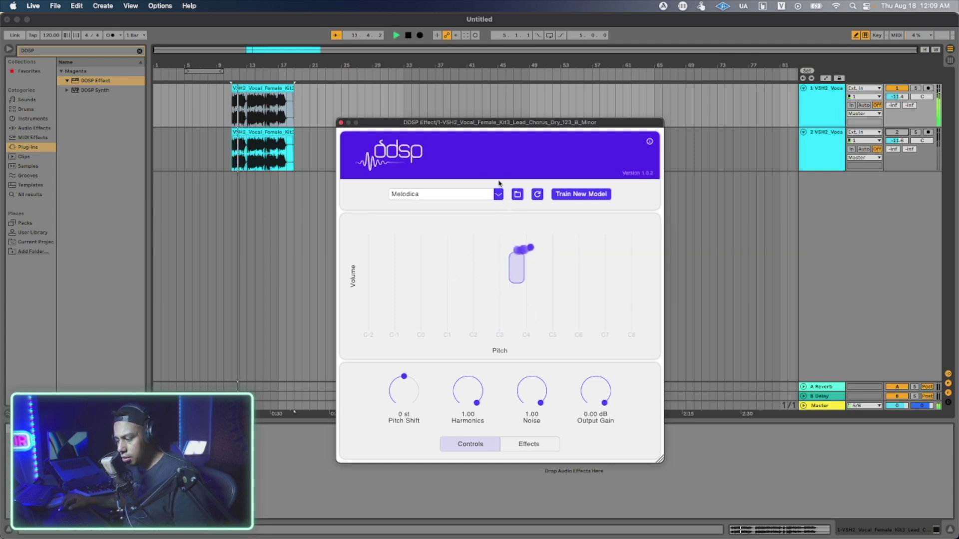
pyautogui.click(527, 444)
pyautogui.moveTo(571, 386); pyautogui.dragTo(572, 378)
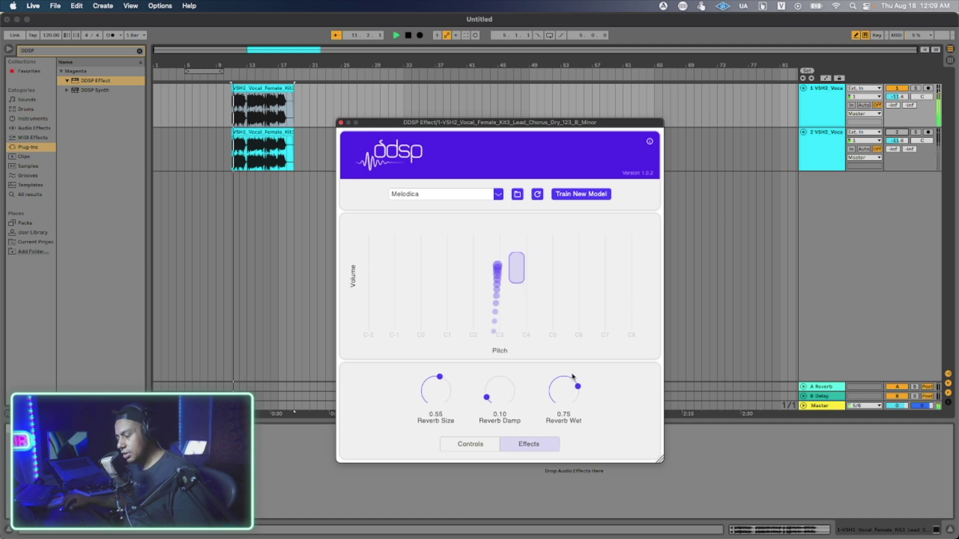
pyautogui.moveTo(435, 401); pyautogui.dragTo(436, 395)
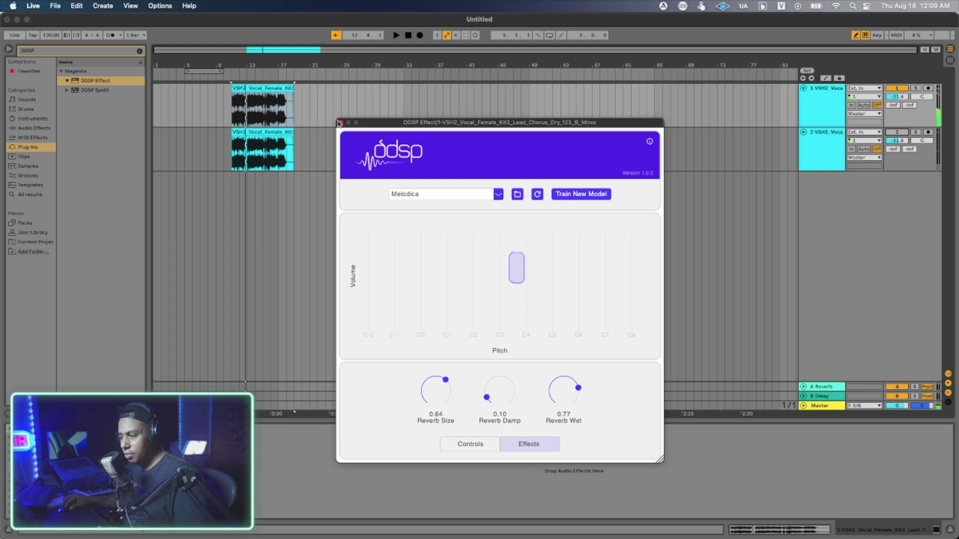
# Close the plug-in window, unmute the second vocal track and play both tracks together.
pyautogui.click(339, 122)
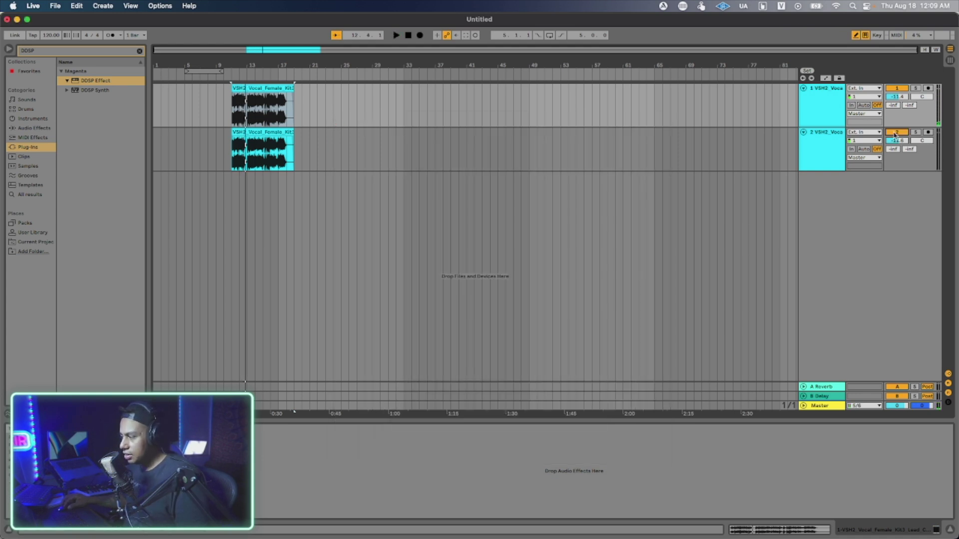
pyautogui.press('space')
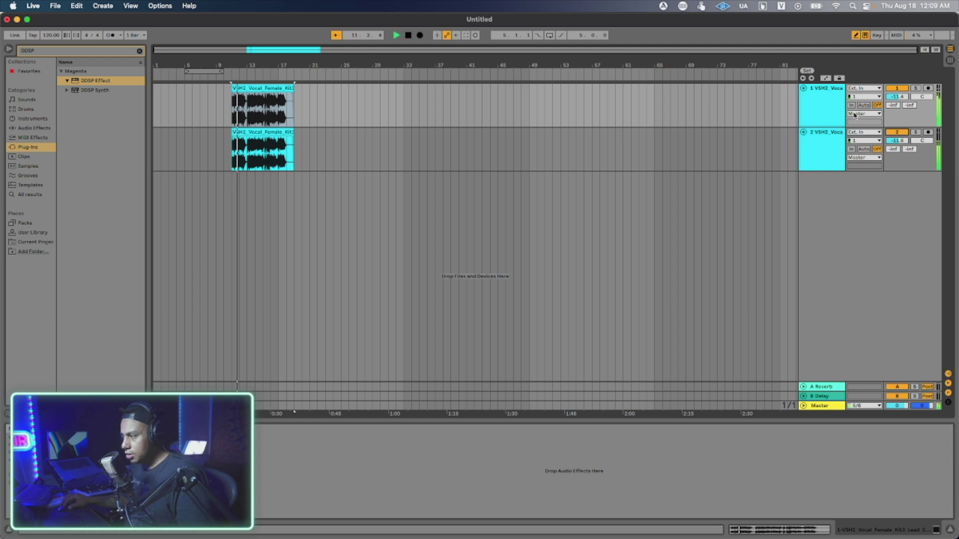
pyautogui.click(819, 113)
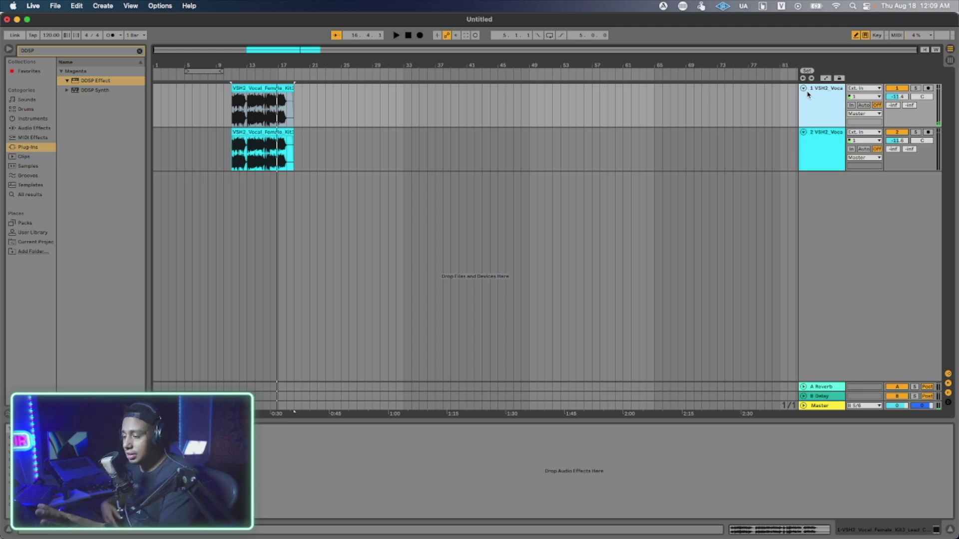
pyautogui.click(816, 166)
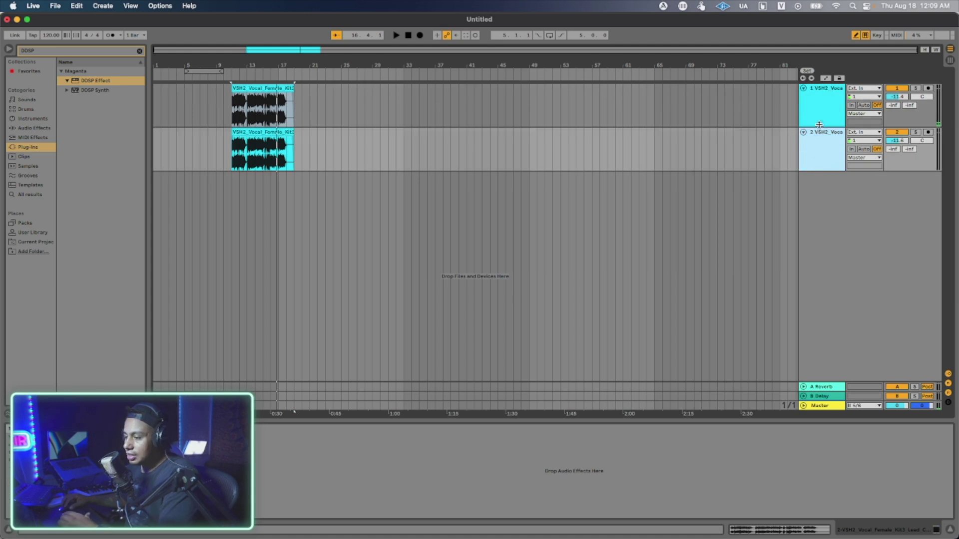
# Reopen track 1's DDSP Effect, switch it to the Bassoon model and play both tracks.
pyautogui.click(819, 119)
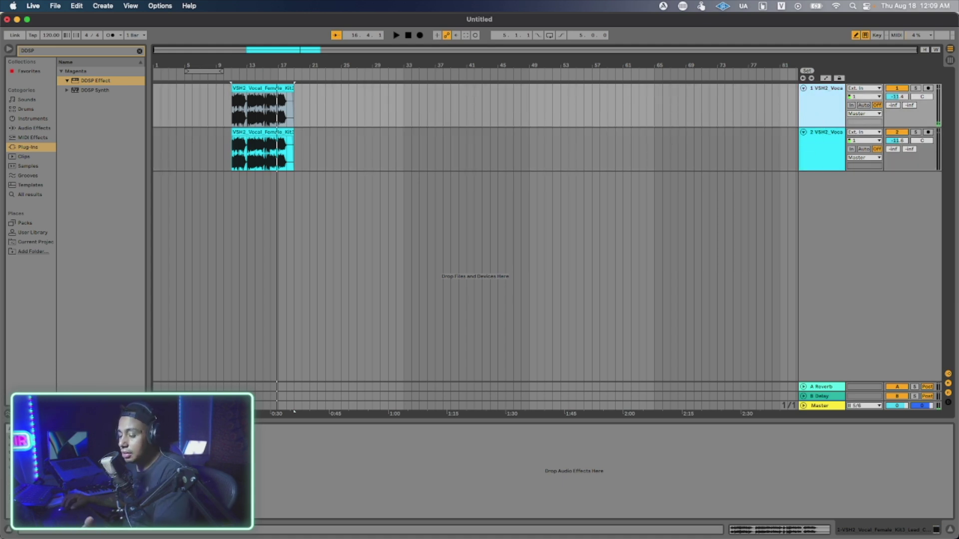
pyautogui.press('Return')
pyautogui.click(465, 197)
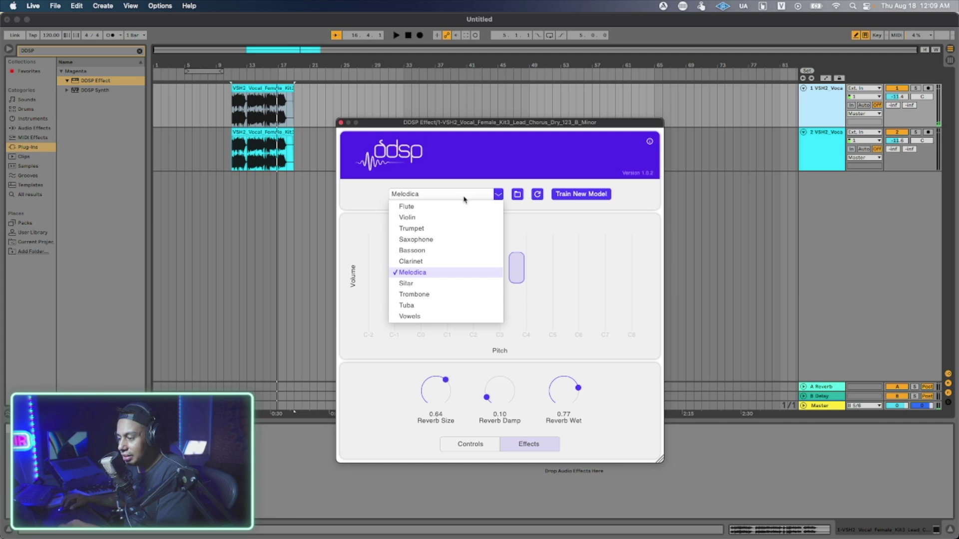
pyautogui.click(457, 257)
pyautogui.press('space')
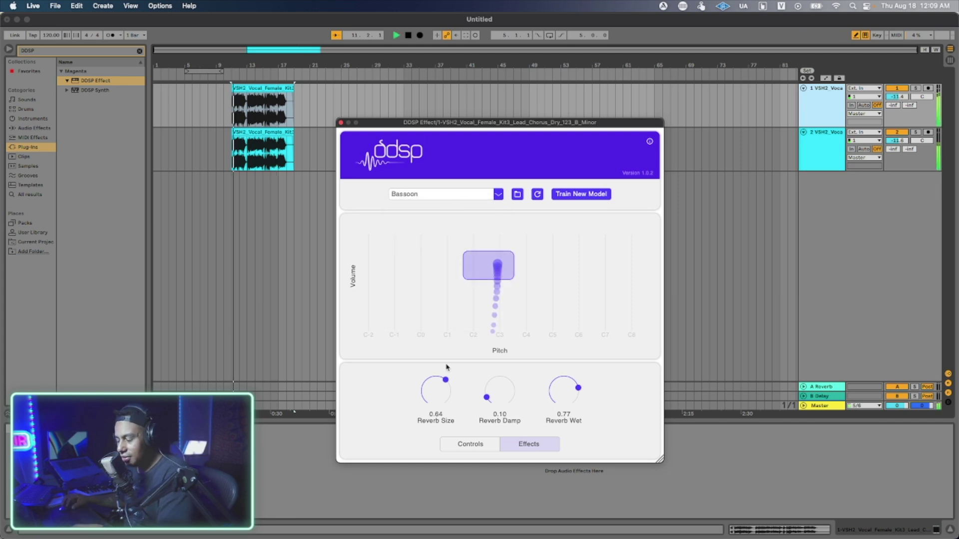
# Lower the Bassoon's reverb size to about 0.53, set its pitch shift to -12 st and audition it.
pyautogui.moveTo(436, 395); pyautogui.dragTo(438, 416)
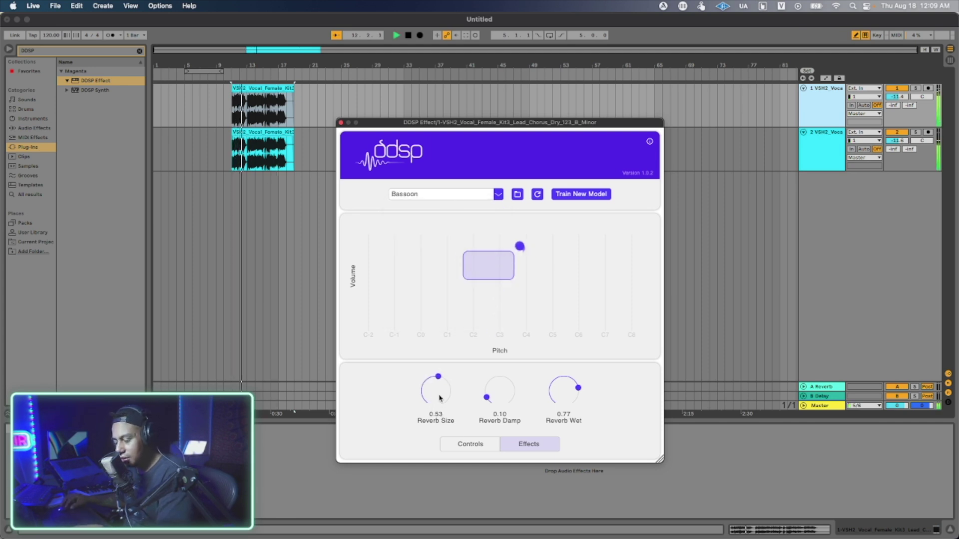
pyautogui.click(469, 445)
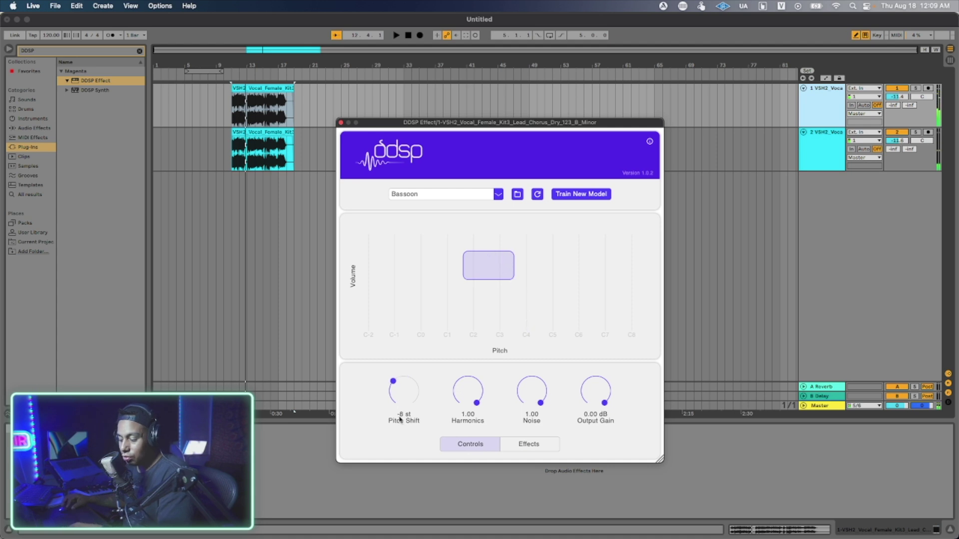
pyautogui.press('space')
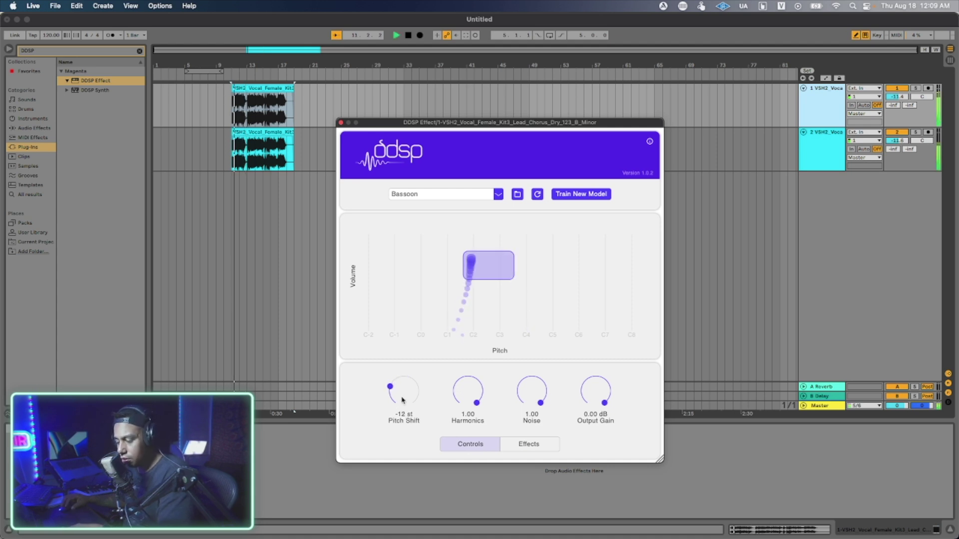
# Stop playback, close the Bassoon plug-in window and duplicate the first vocal track.
pyautogui.moveTo(394, 394); pyautogui.dragTo(402, 400)
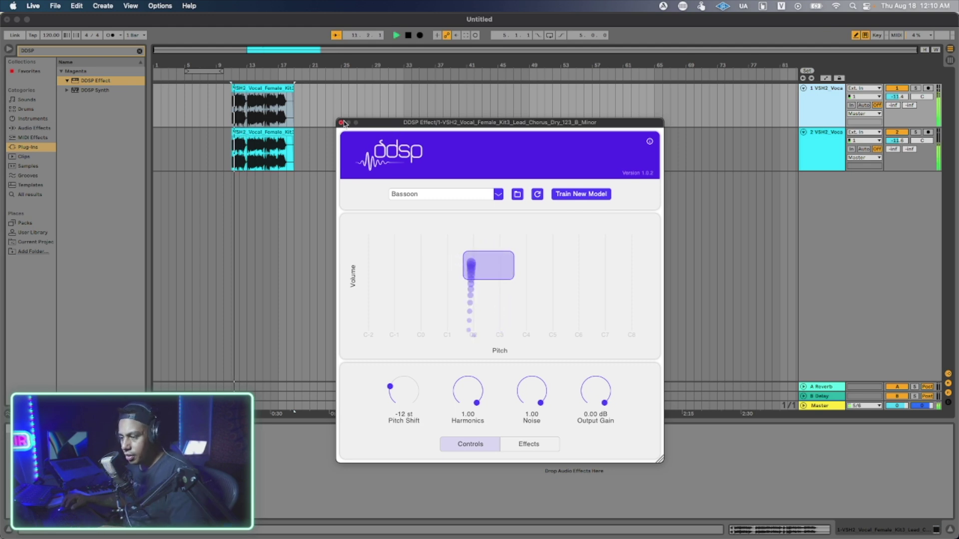
pyautogui.press('space')
pyautogui.press('super+alt+p')
pyautogui.rightClick(815, 118)
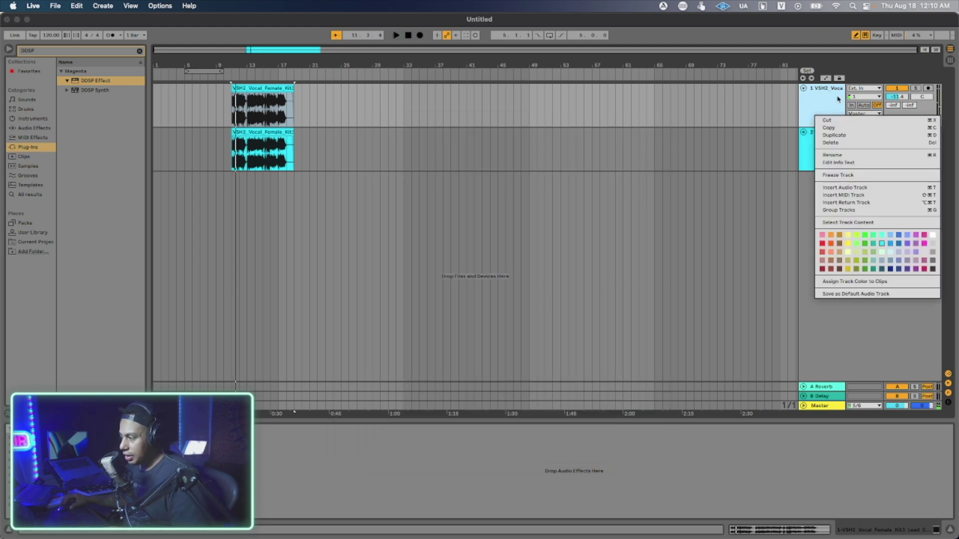
pyautogui.click(834, 135)
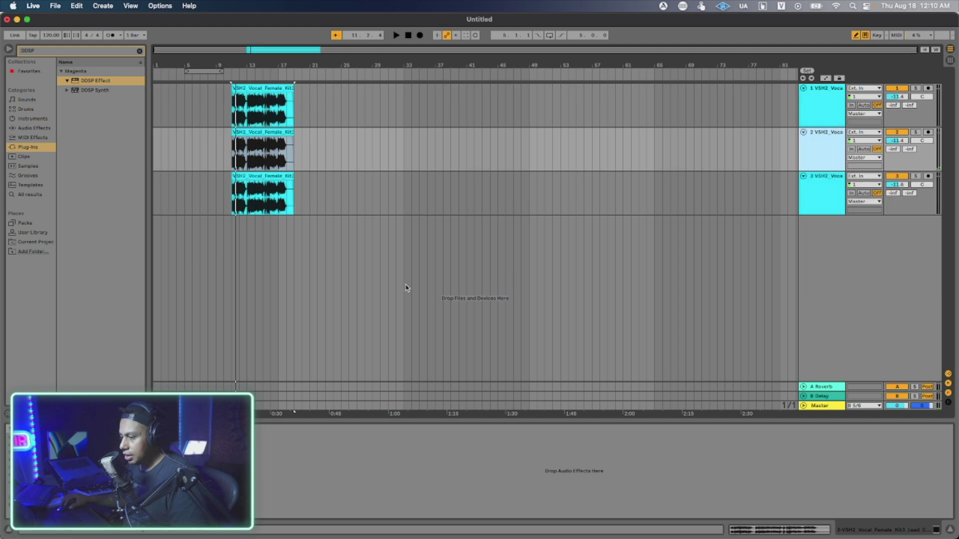
# In the duplicated track's DDSP Effect, switch the model to Trombone with a 12 st pitch shift and close the plug-in window.
pyautogui.press('super+alt+p')
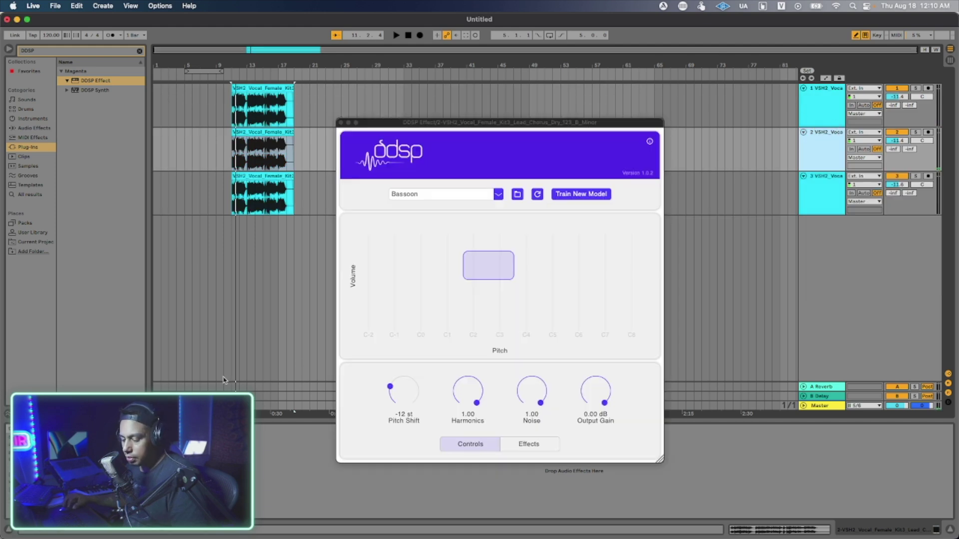
pyautogui.click(498, 194)
pyautogui.click(443, 293)
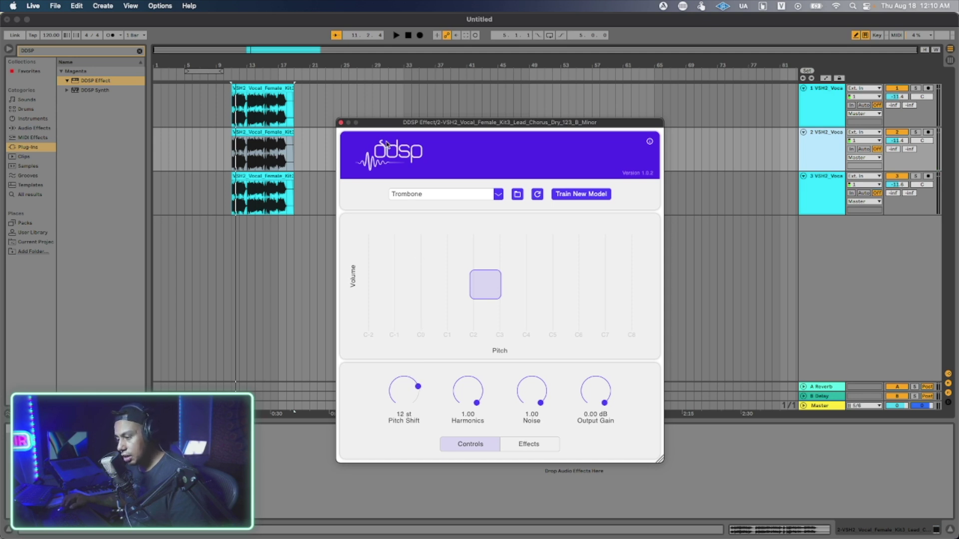
pyautogui.press('super+alt+p')
# Lower track 2 to -20 dB and track 1 to about -17 dB, pan them to opposite sides and audition the layered vocals.
pyautogui.moveTo(902, 140); pyautogui.dragTo(888, 170)
pyautogui.moveTo(900, 102); pyautogui.dragTo(901, 131)
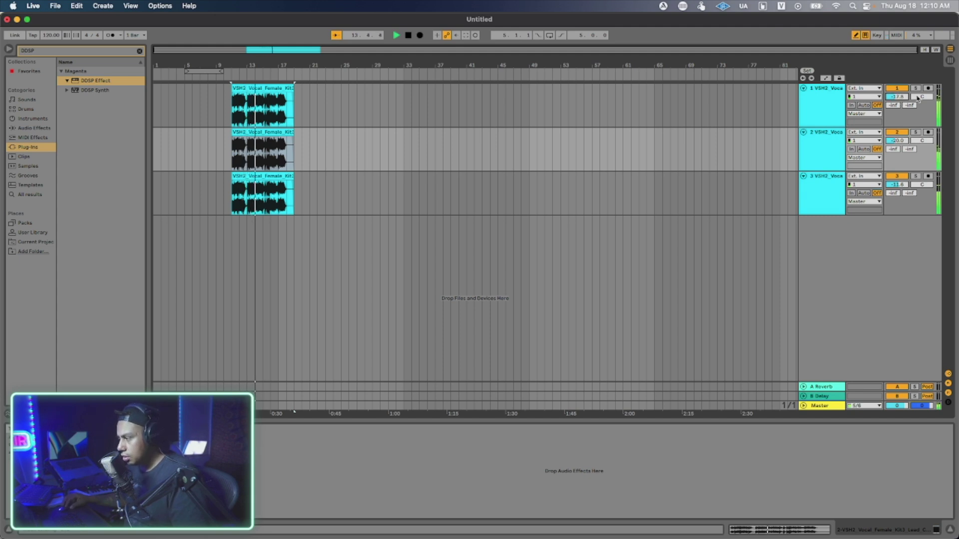
pyautogui.moveTo(922, 141); pyautogui.dragTo(921, 147)
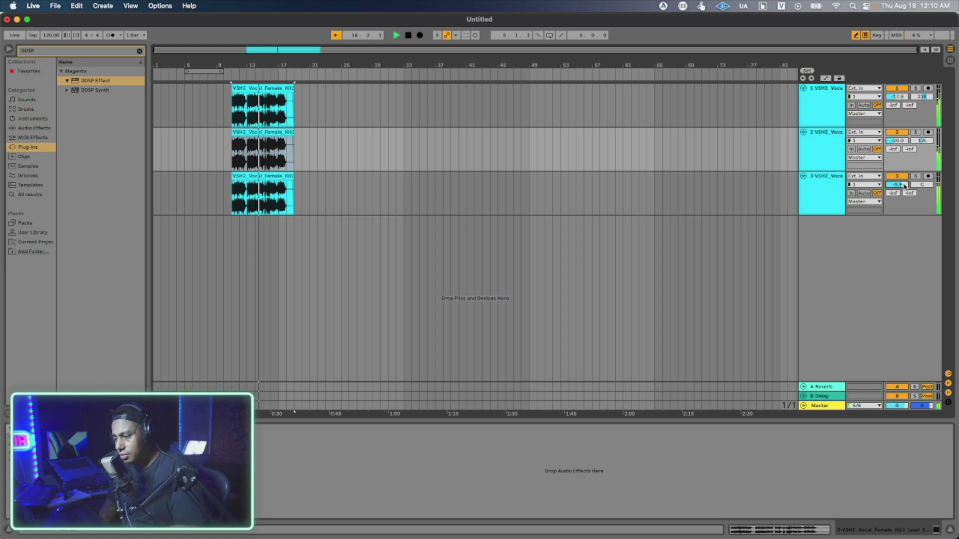
pyautogui.press('space')
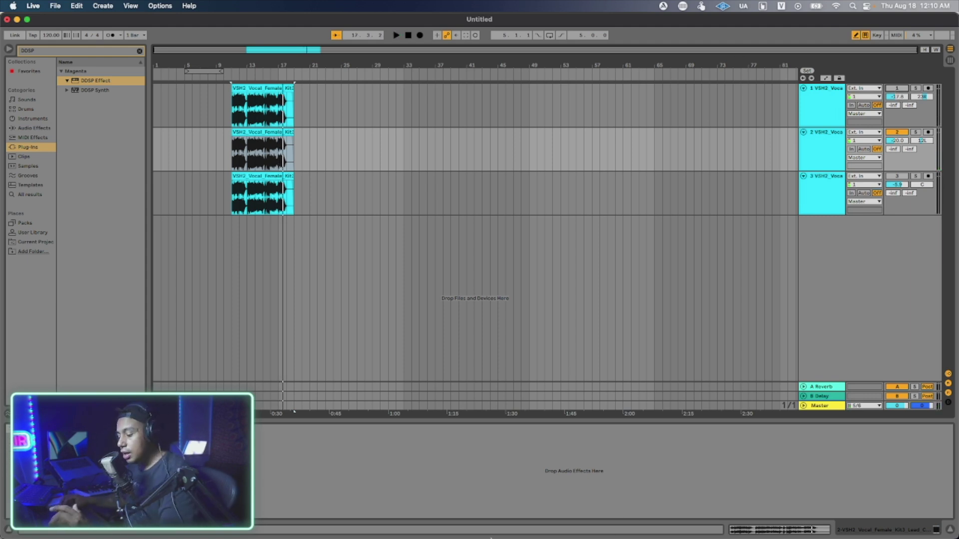
# Switch to Safari and review the DDSP-VST page, from its feature sections to the plug-in download and learn-more area.
pyautogui.click(426, 516)
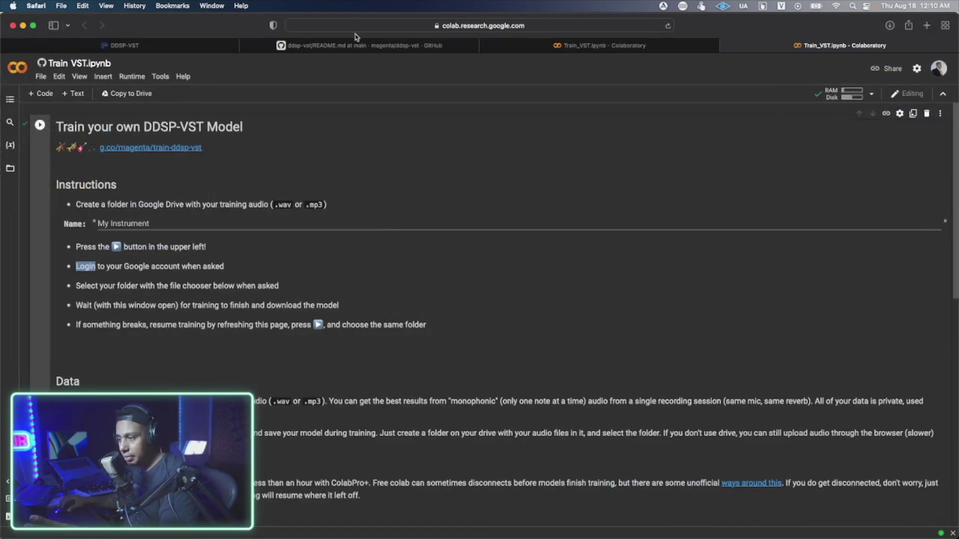
pyautogui.click(160, 45)
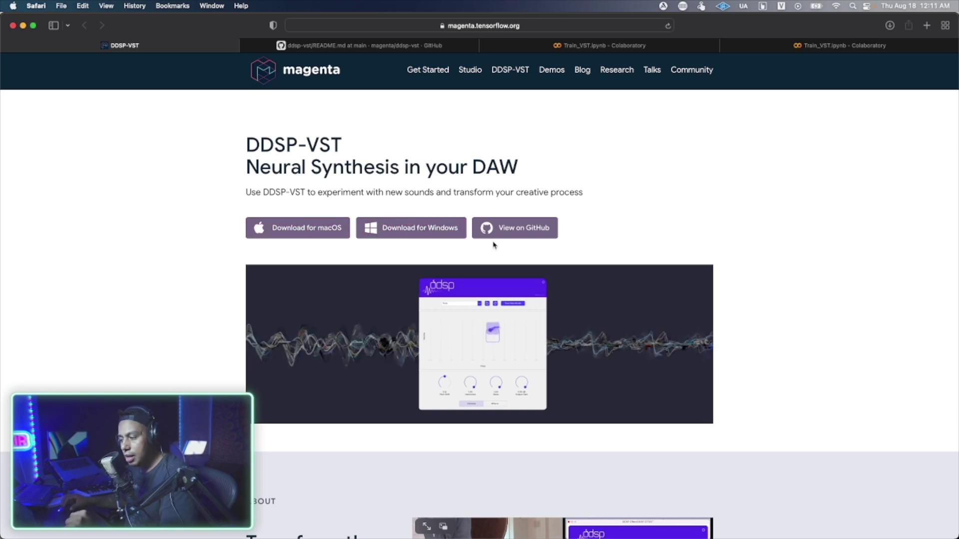
pyautogui.scroll(-10, 567, 264)
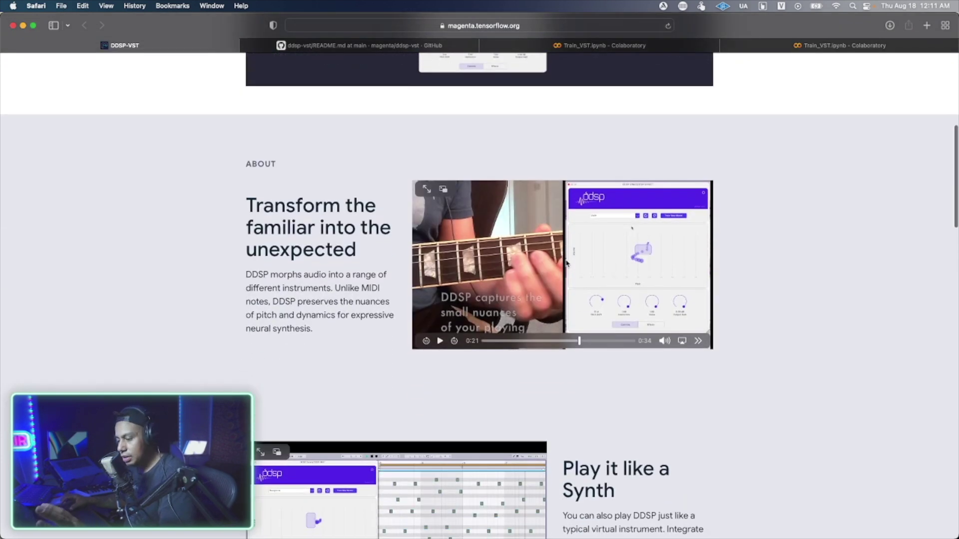
pyautogui.scroll(-1, 567, 264)
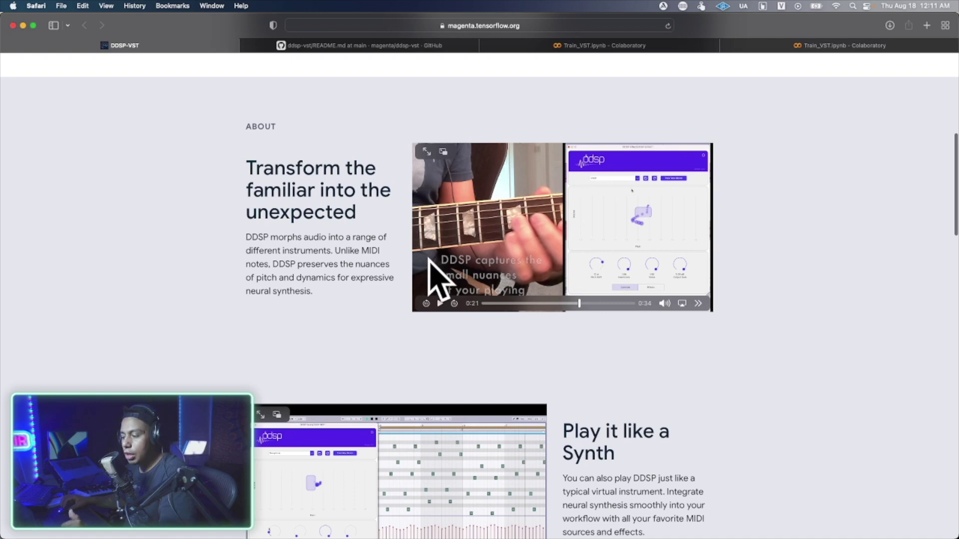
pyautogui.scroll(-4, 506, 247)
pyautogui.scroll(-8, 507, 250)
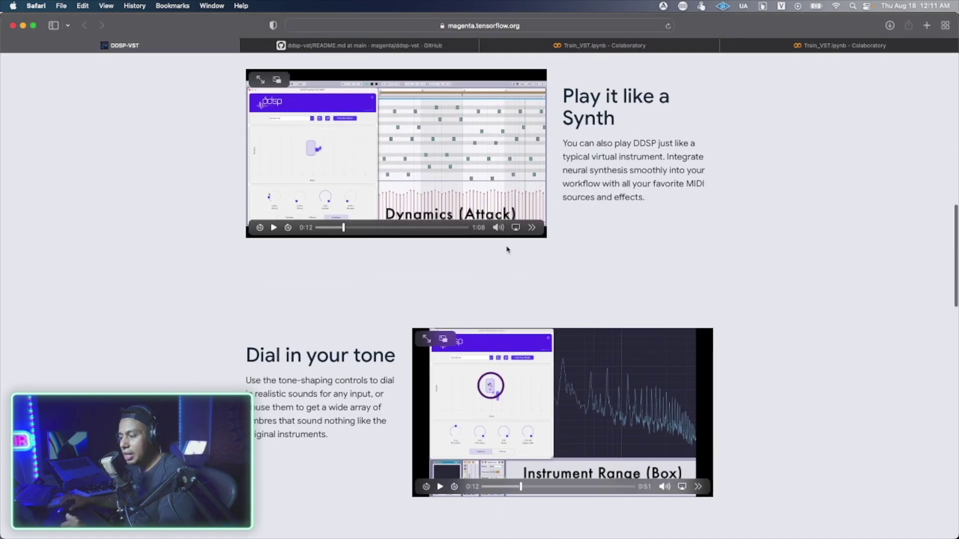
pyautogui.scroll(-8, 507, 249)
pyautogui.scroll(-1, 507, 249)
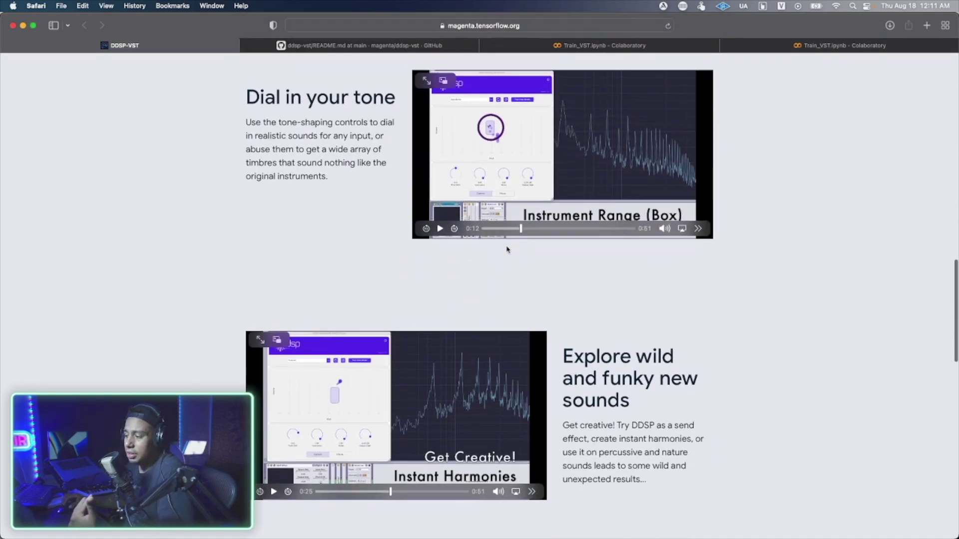
pyautogui.scroll(-11, 507, 250)
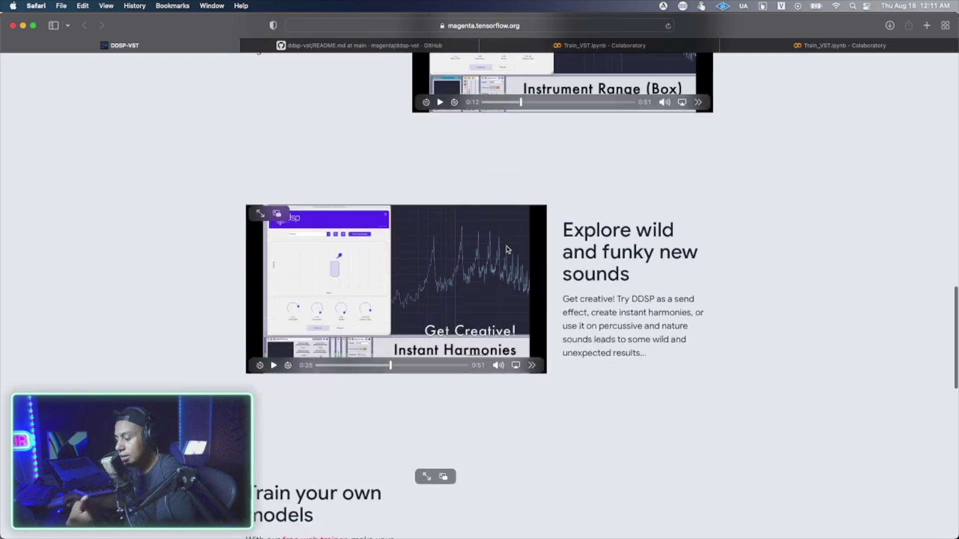
pyautogui.scroll(-18, 507, 250)
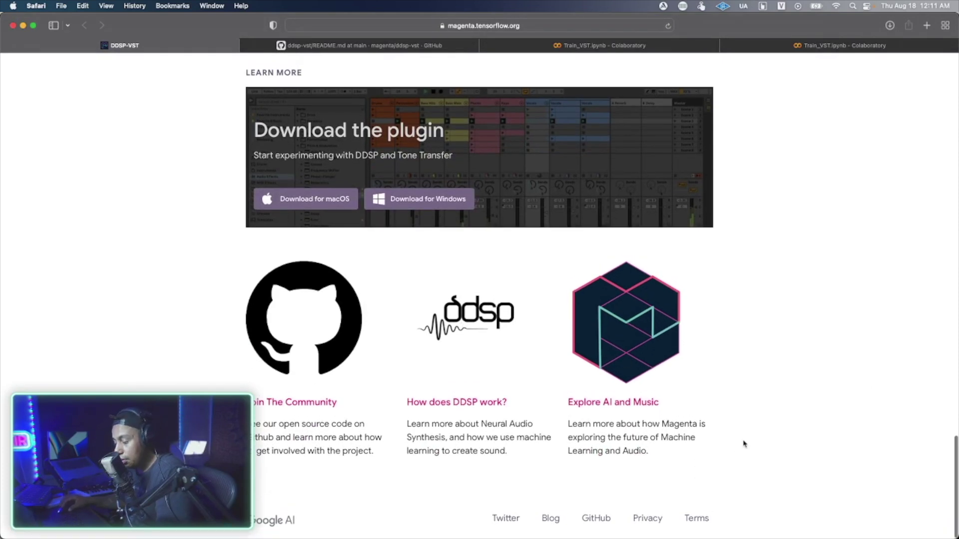
pyautogui.scroll(4, 745, 444)
pyautogui.scroll(-4, 714, 414)
pyautogui.scroll(3, 680, 444)
pyautogui.scroll(15, 680, 446)
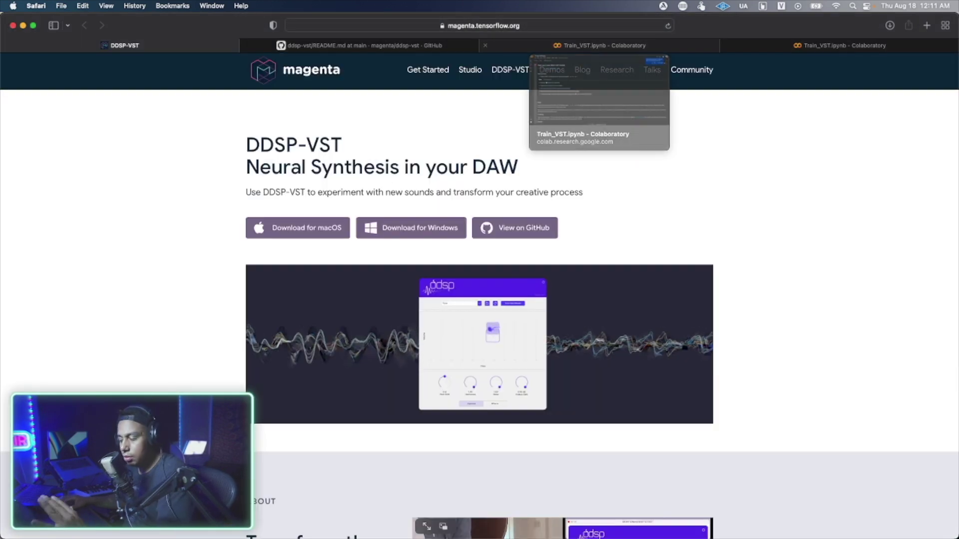
# Return to Ableton Live, select track 2 and audition its Trombone DDSP Effect on its own.
pyautogui.click(478, 520)
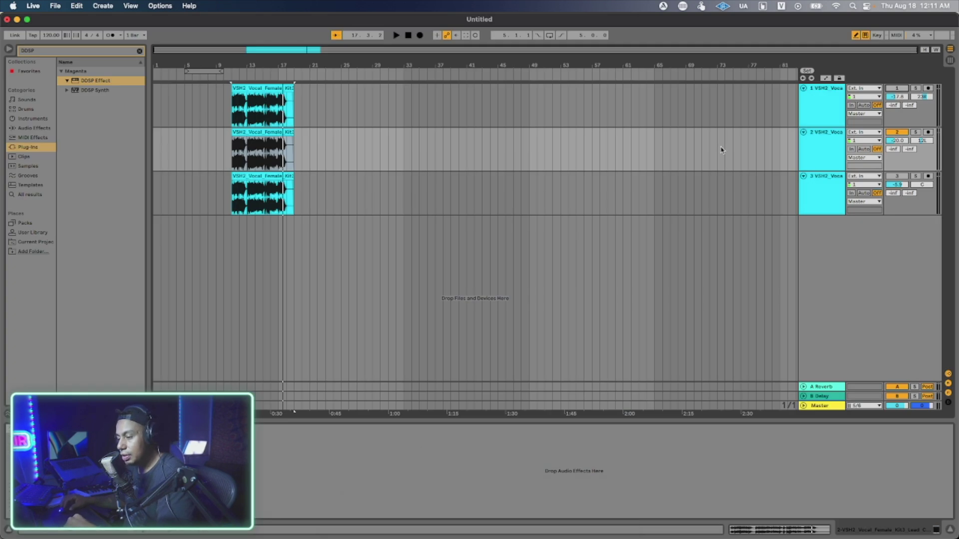
pyautogui.click(831, 145)
pyautogui.click(832, 104)
pyautogui.click(832, 149)
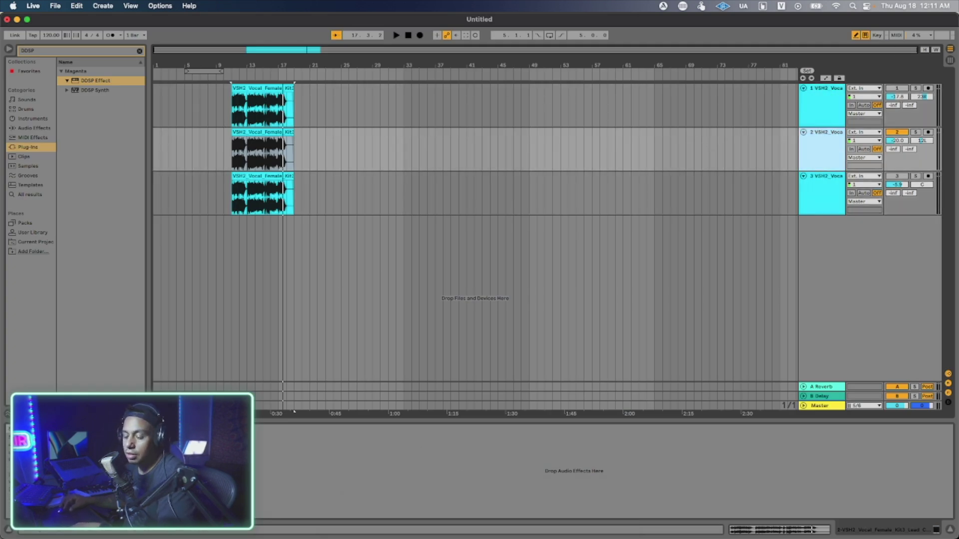
pyautogui.press('space')
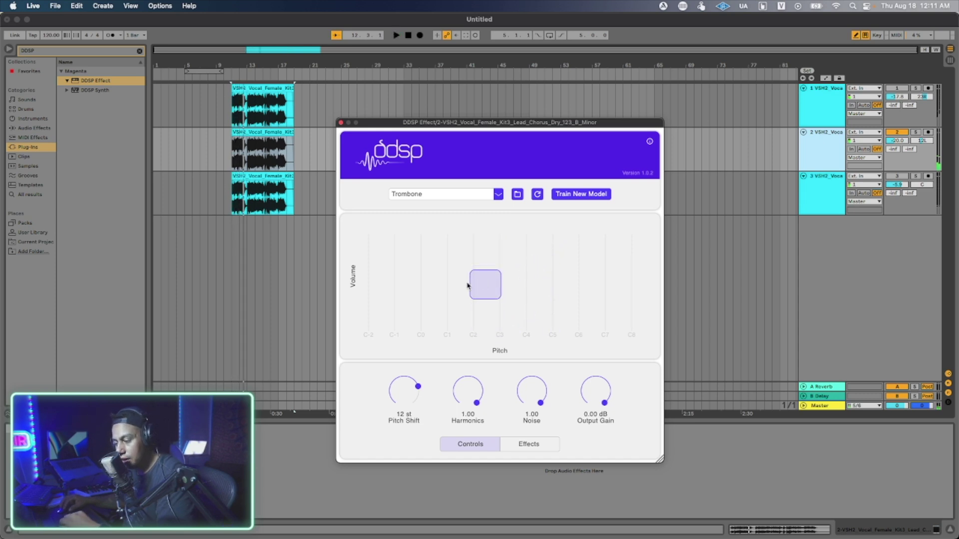
pyautogui.press('space')
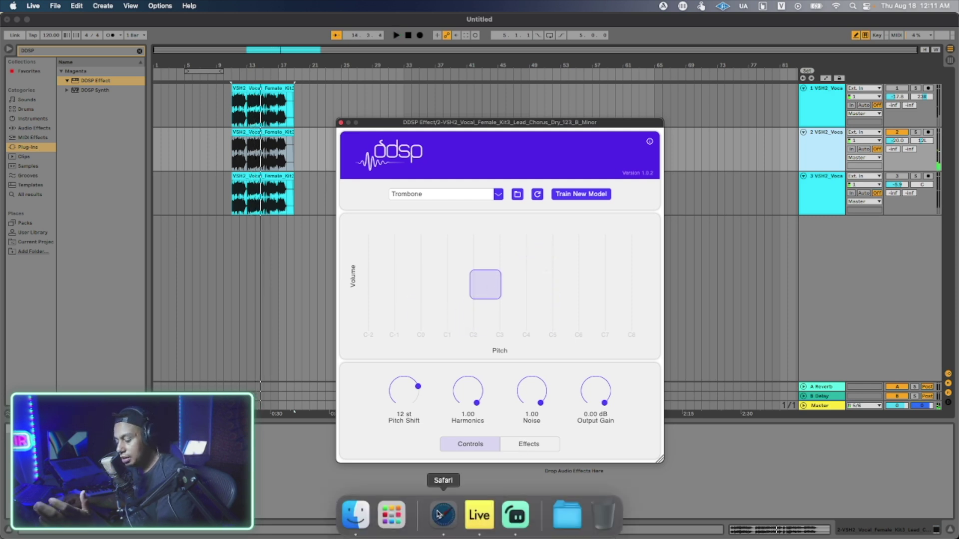
# Switch back to Safari and look over the DDSP-VST page and its macOS download option.
pyautogui.click(439, 516)
pyautogui.scroll(-15, 438, 269)
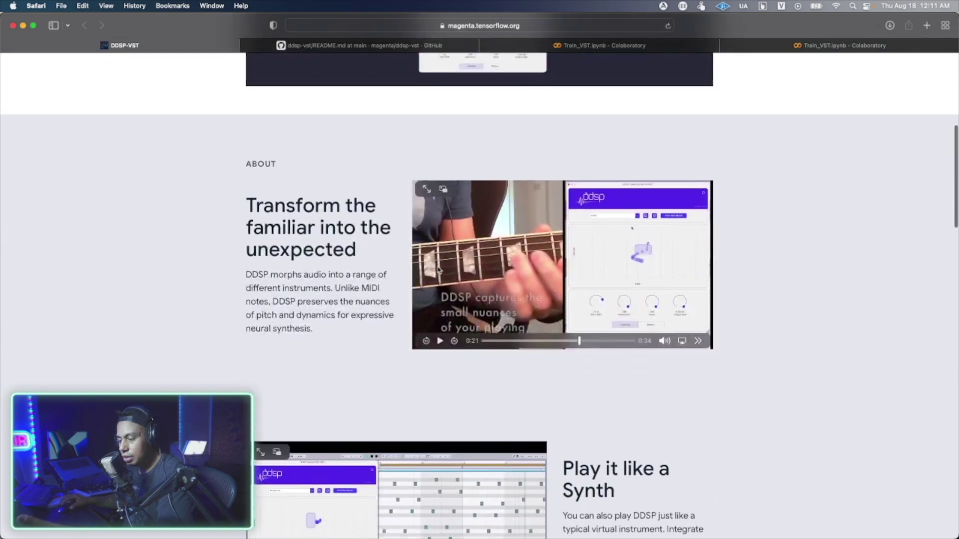
pyautogui.scroll(15, 438, 270)
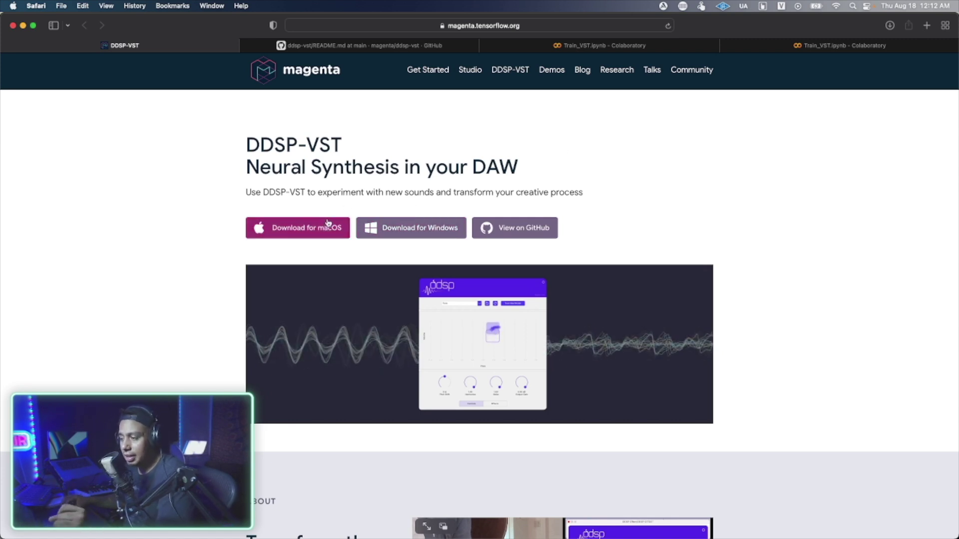
# Open the downloaded DDSP-VST_v1_0_2 folder in Finder and move its window into clear view.
pyautogui.click(561, 527)
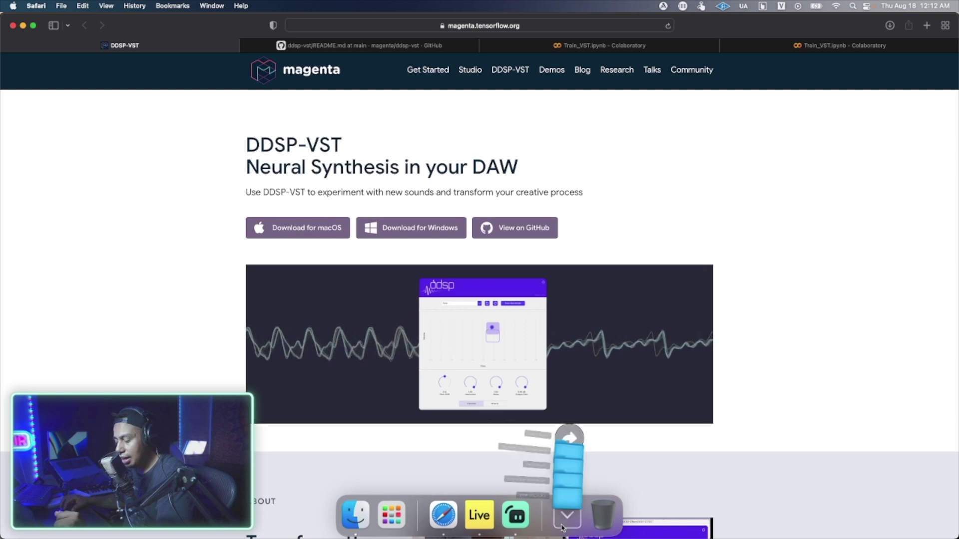
pyautogui.click(610, 391)
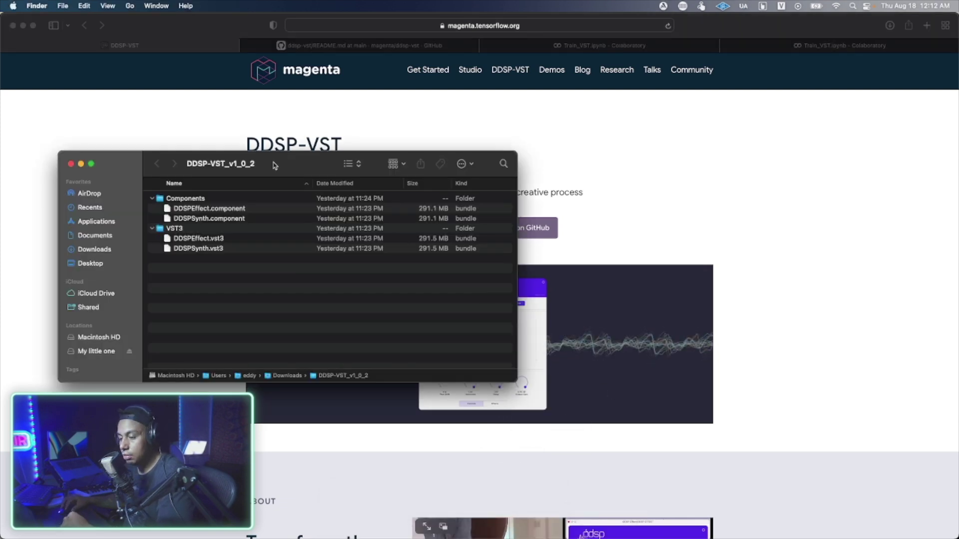
pyautogui.moveTo(256, 168); pyautogui.dragTo(304, 166)
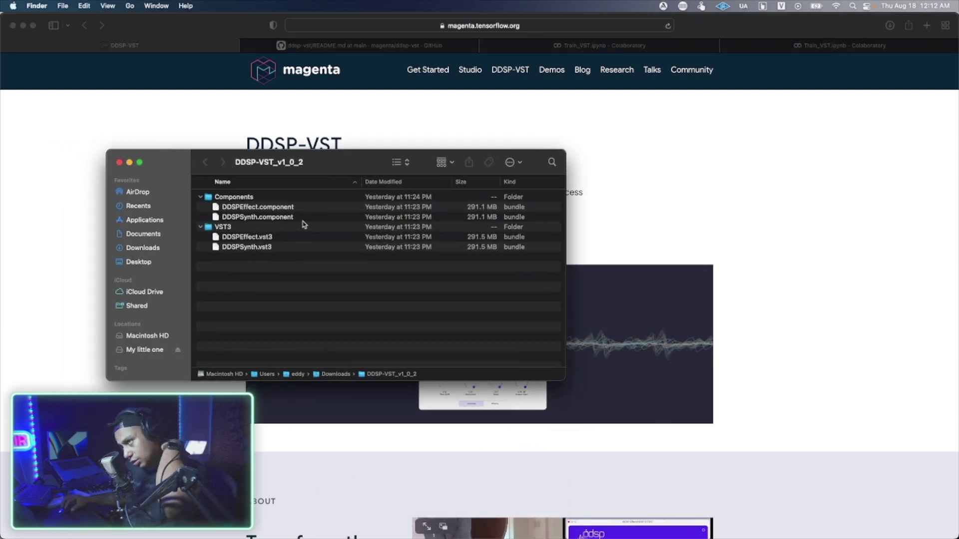
# Examine the DDSPEffect and DDSPSynth bundles in the Components and VST3 folders.
pyautogui.click(267, 198)
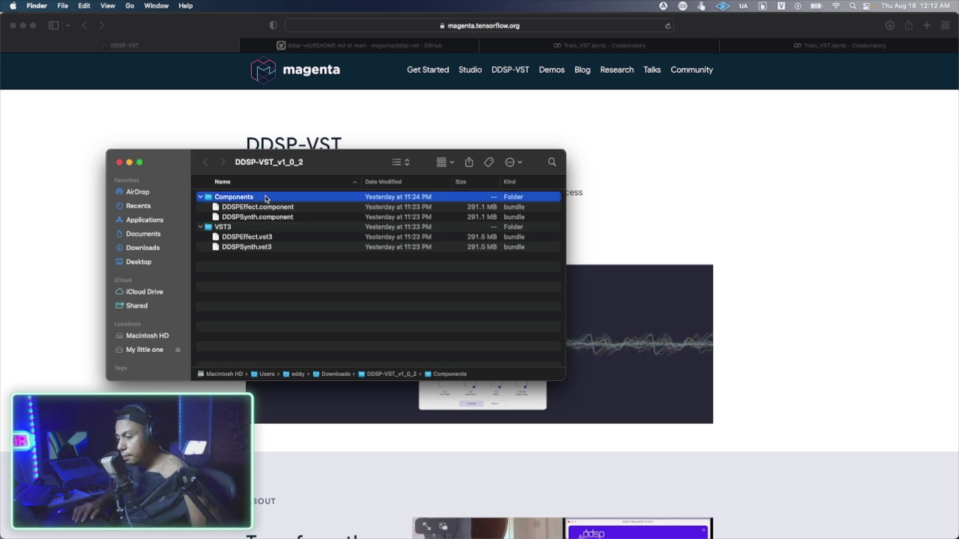
pyautogui.press('Down')
pyautogui.press('Down')
pyautogui.press('Down')
pyautogui.press('Down')
pyautogui.hotkey('shift', 'Down')
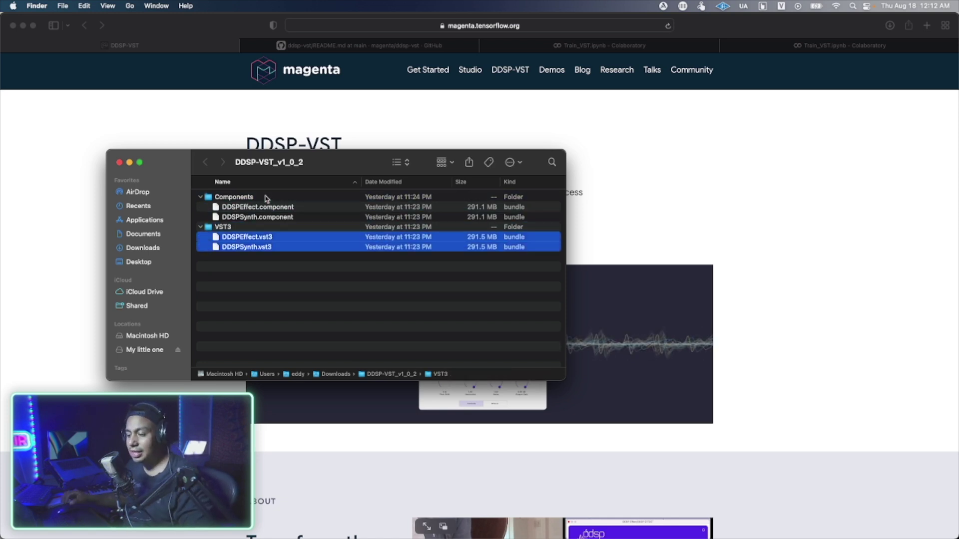
pyautogui.click(275, 208)
pyautogui.keyDown('shift'); pyautogui.click(291, 218); pyautogui.keyUp('shift')
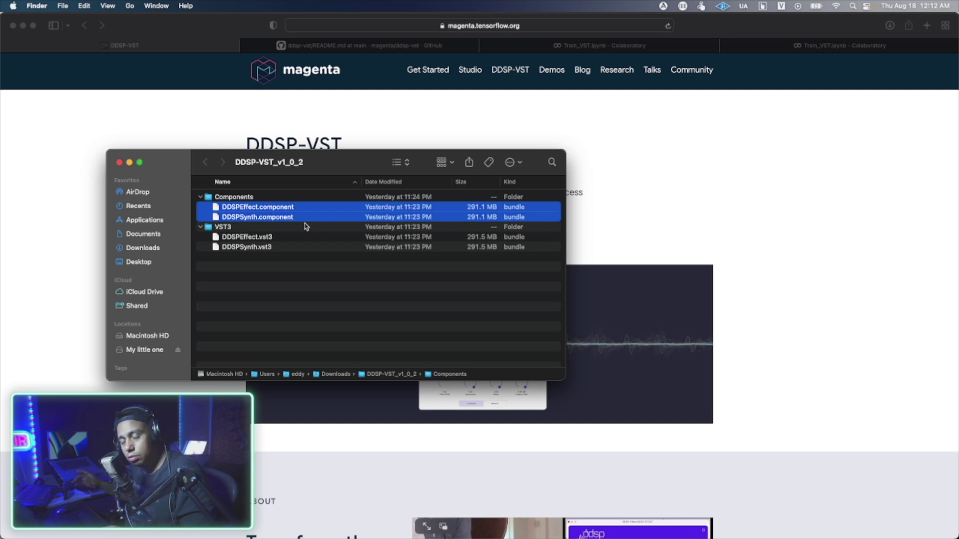
pyautogui.moveTo(294, 272); pyautogui.dragTo(278, 239)
pyautogui.click(285, 285)
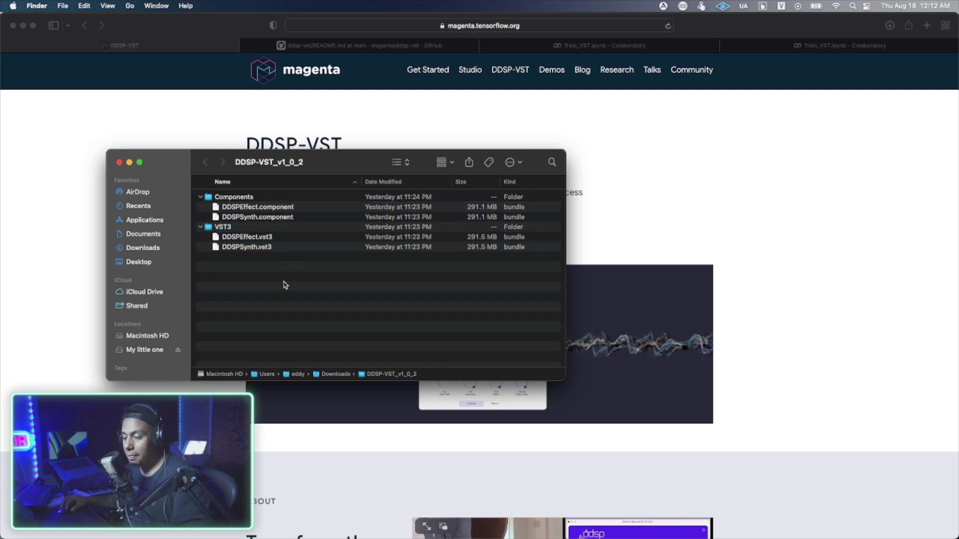
# Arrange the enlarged DDSP-VST_v1_0_2 window beside a Finder window of the Plug-Ins folder, and check that folder's path under Library/Audio.
pyautogui.moveTo(287, 171); pyautogui.dragTo(183, 79)
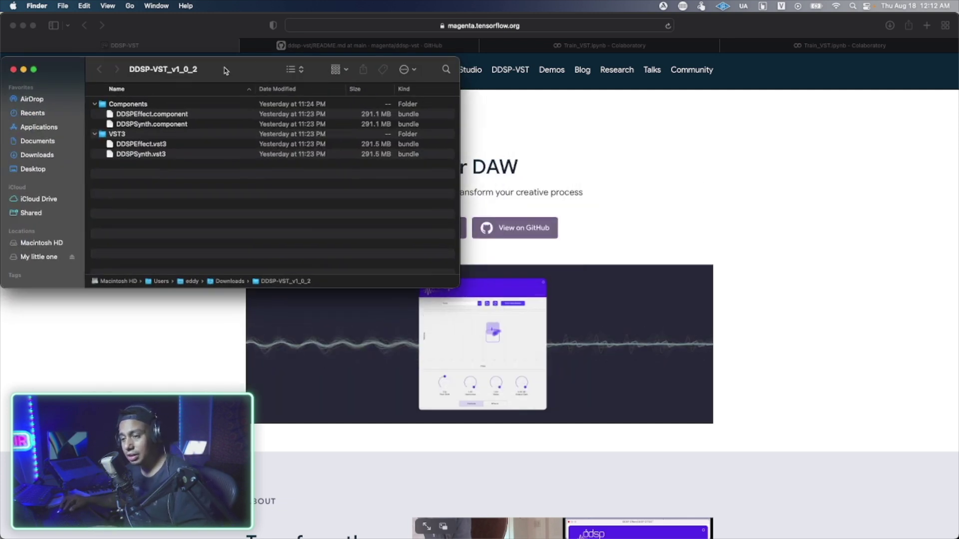
pyautogui.moveTo(459, 288); pyautogui.dragTo(452, 416)
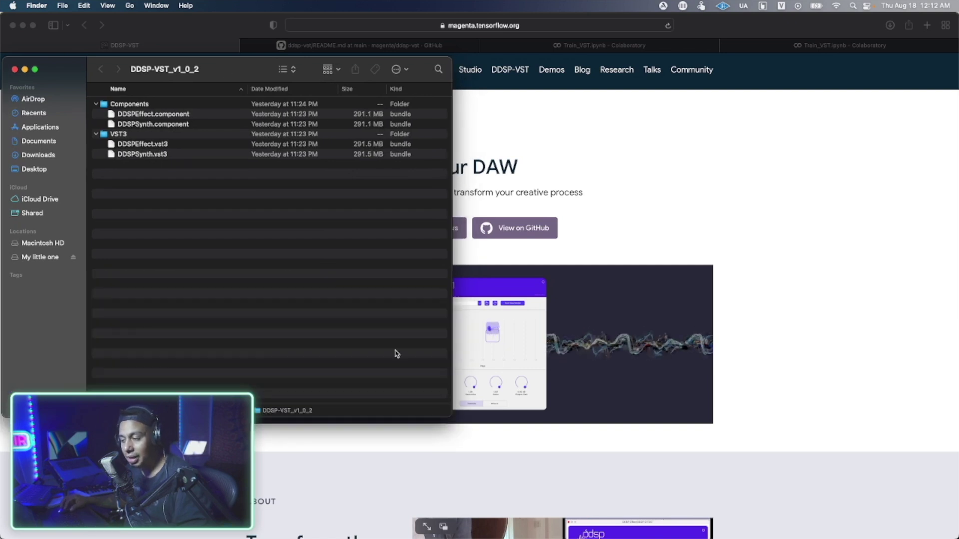
pyautogui.moveTo(420, 537)
pyautogui.rightClick(355, 515)
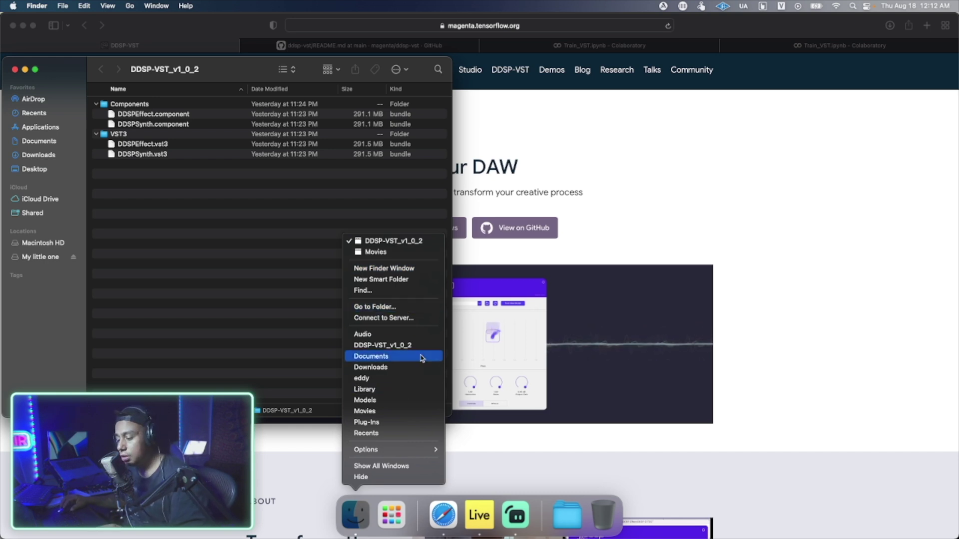
pyautogui.click(421, 422)
pyautogui.moveTo(705, 26); pyautogui.dragTo(611, 57)
pyautogui.rightClick(574, 55)
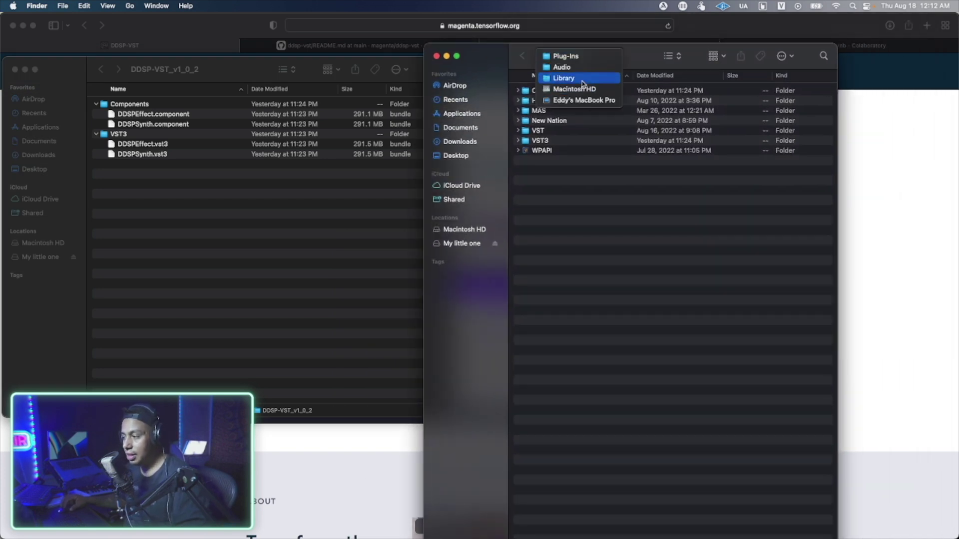
pyautogui.click(564, 56)
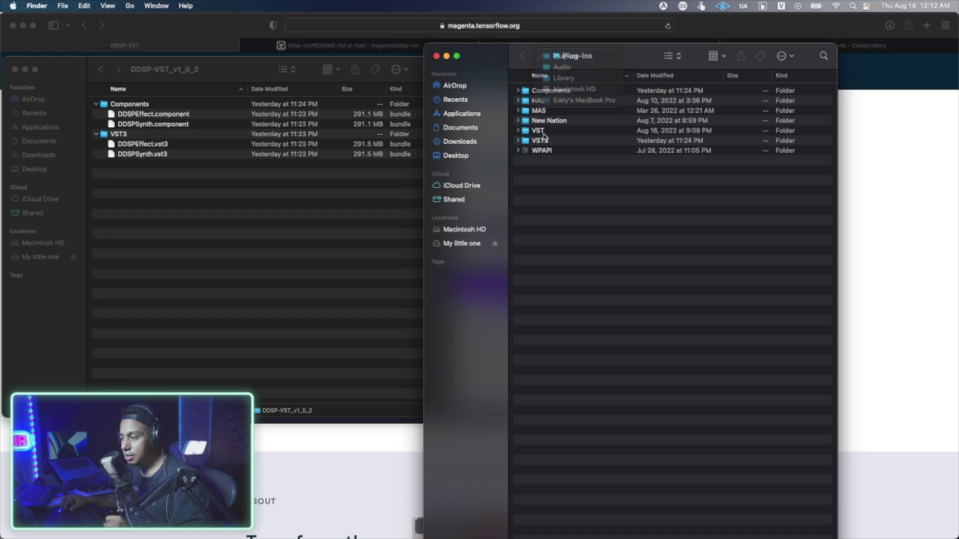
# Check the contents of the VST3 and Components folders inside the Plug-Ins folder, and collapse them again.
pyautogui.click(519, 141)
pyautogui.click(518, 91)
pyautogui.click(518, 91)
pyautogui.click(518, 141)
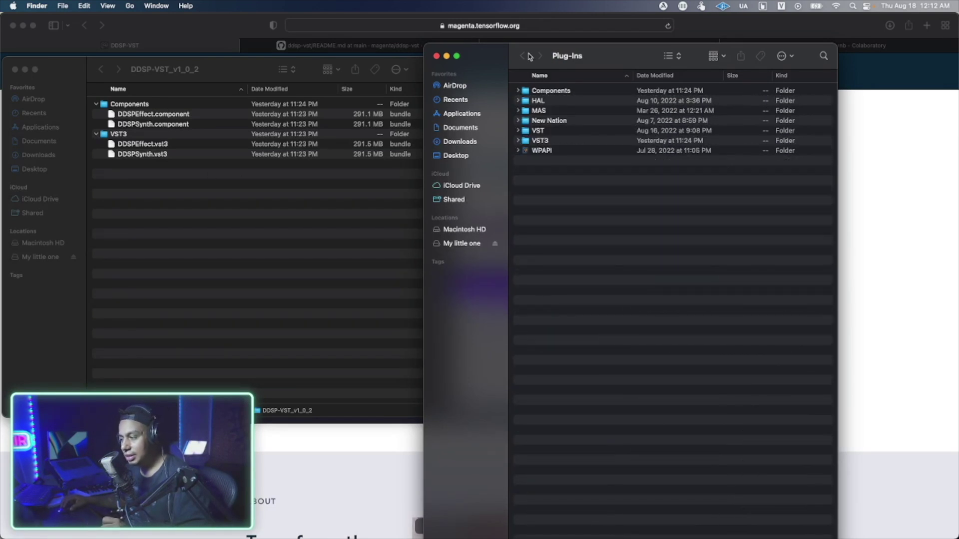
# Try to copy DDSPEffect.vst3 and DDSPSynth.vst3 from the downloaded VST3 folder into the VST3 folder of Plug-Ins.
pyautogui.click(175, 152)
pyautogui.click(155, 154)
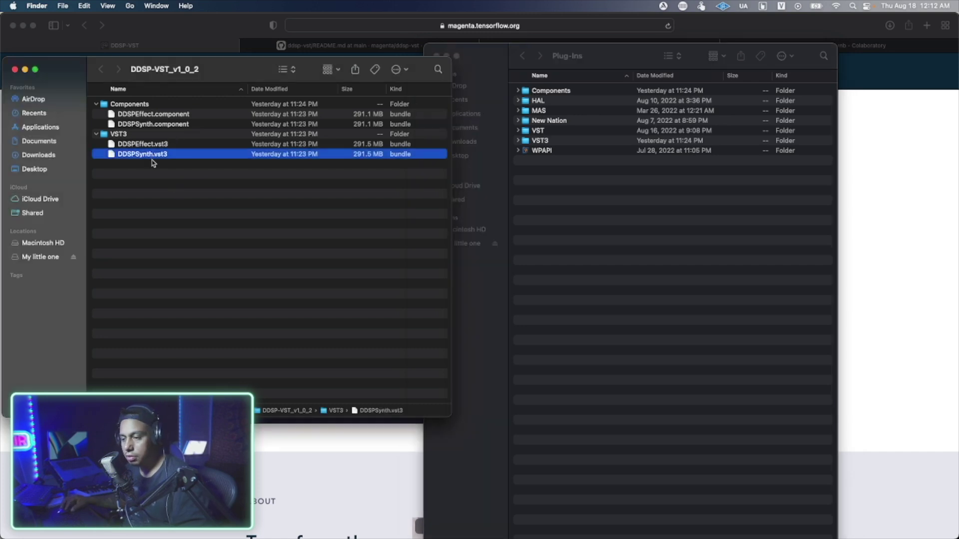
pyautogui.keyDown('shift'); pyautogui.click(142, 145); pyautogui.keyUp('shift')
pyautogui.moveTo(142, 146); pyautogui.dragTo(547, 143)
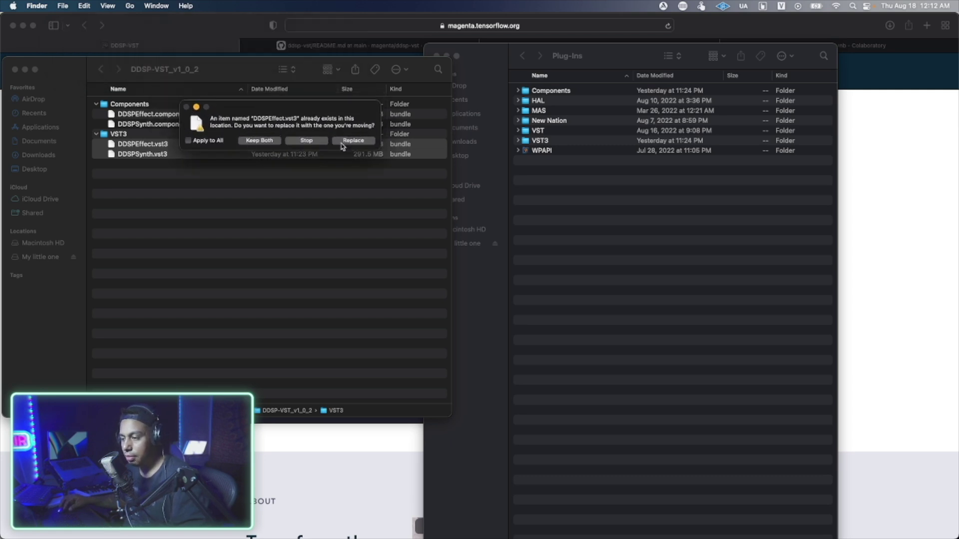
pyautogui.click(306, 140)
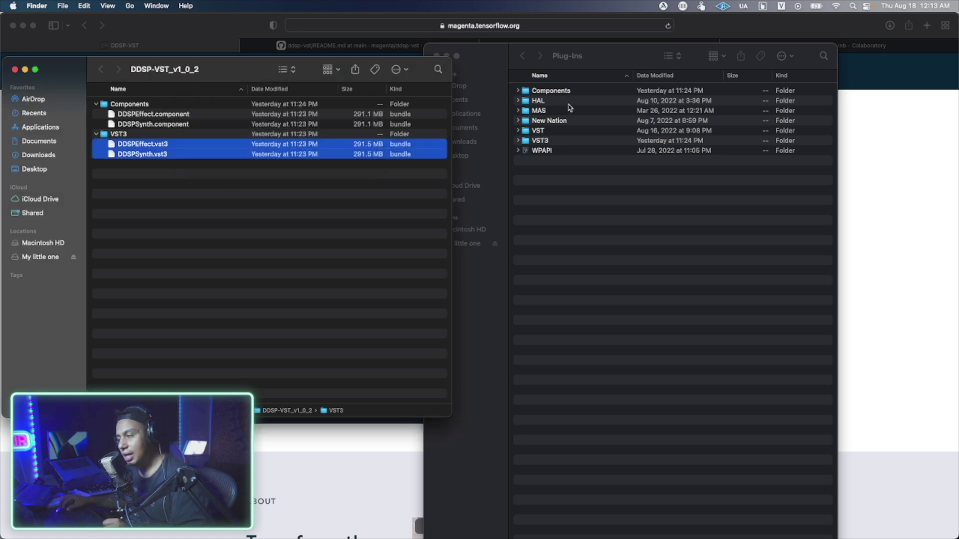
# Close both Finder windows, switch from Safari to Ableton Live, and select the Magenta folder holding the DDSP plug-ins in the browser.
pyautogui.click(15, 69)
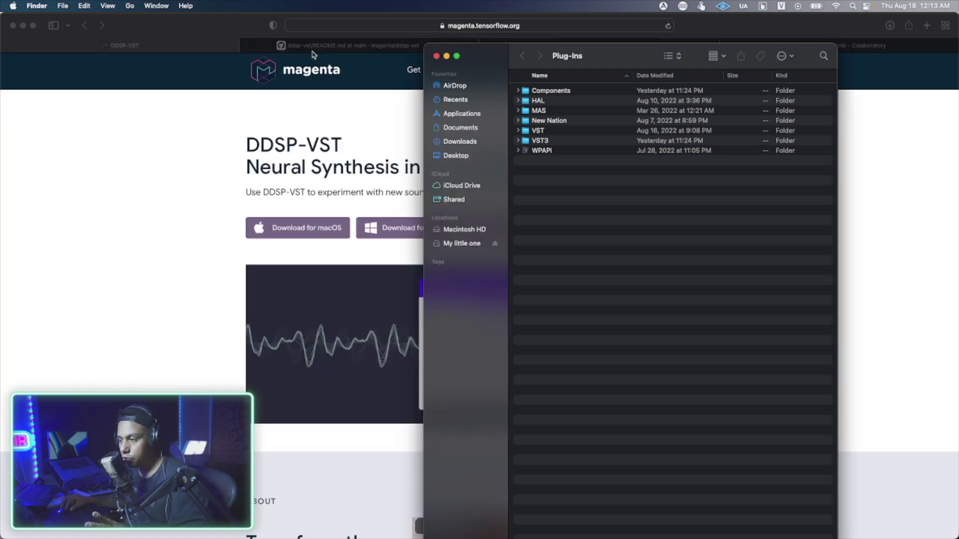
pyautogui.click(436, 55)
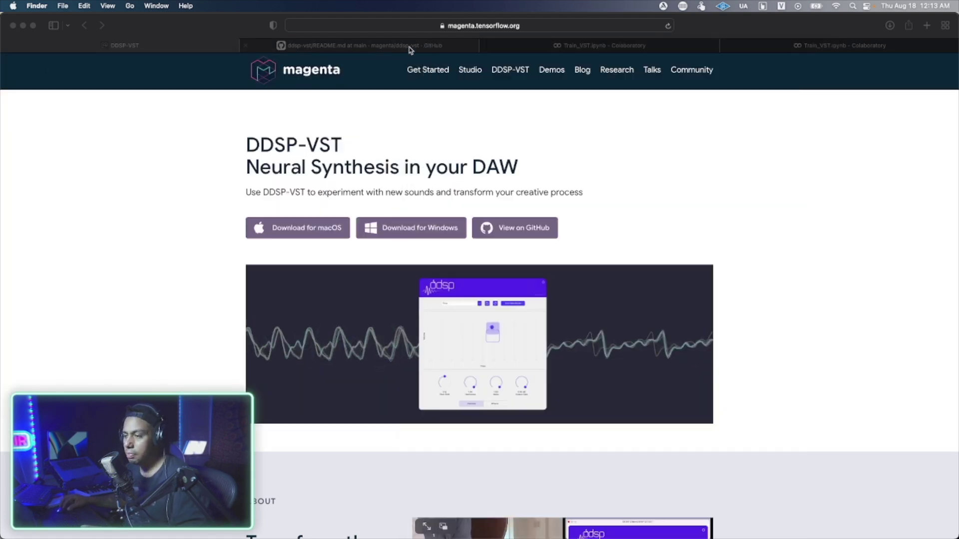
pyautogui.click(23, 26)
pyautogui.click(98, 80)
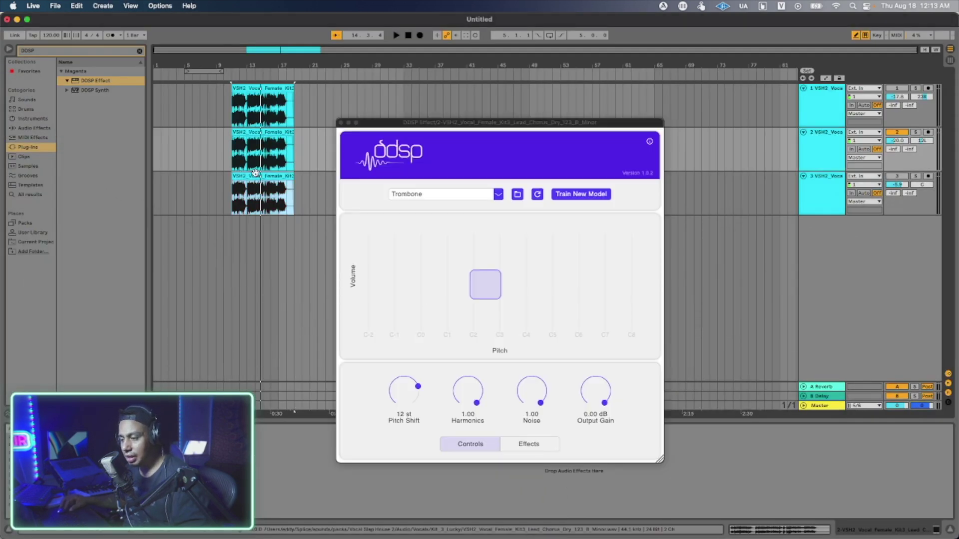
pyautogui.click(86, 73)
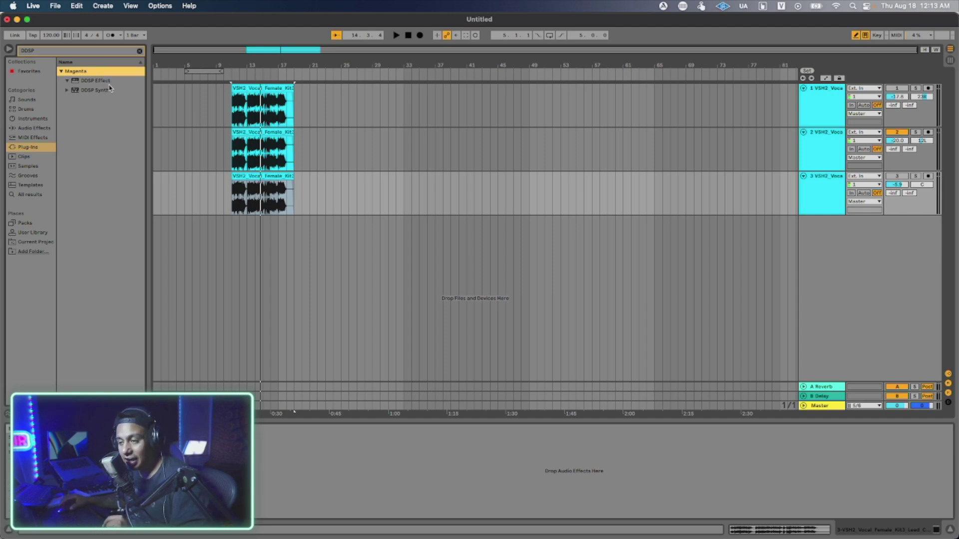
# Play the vocal clips from their start, activate track 3 and lower its volume, replaying to hear the layered balance.
pyautogui.click(274, 90)
pyautogui.press('space')
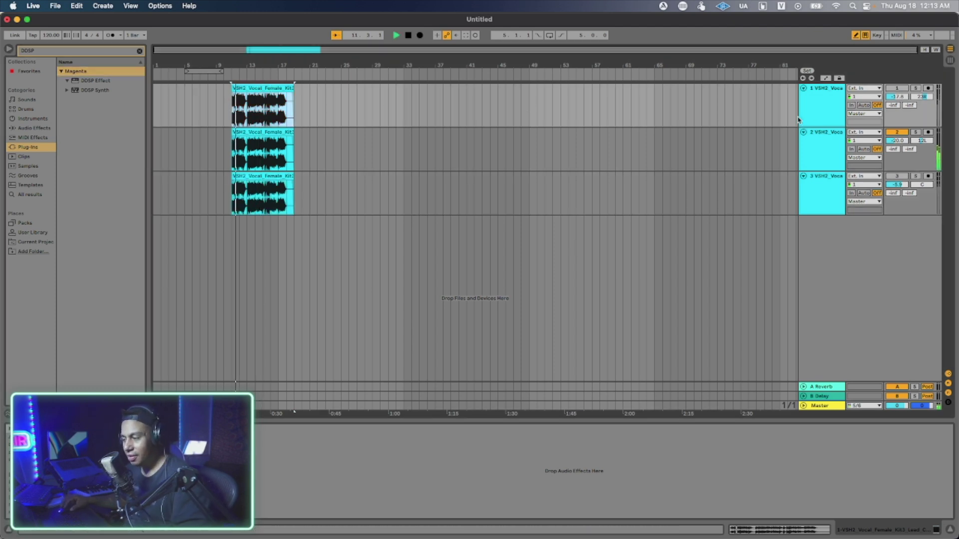
pyautogui.click(897, 176)
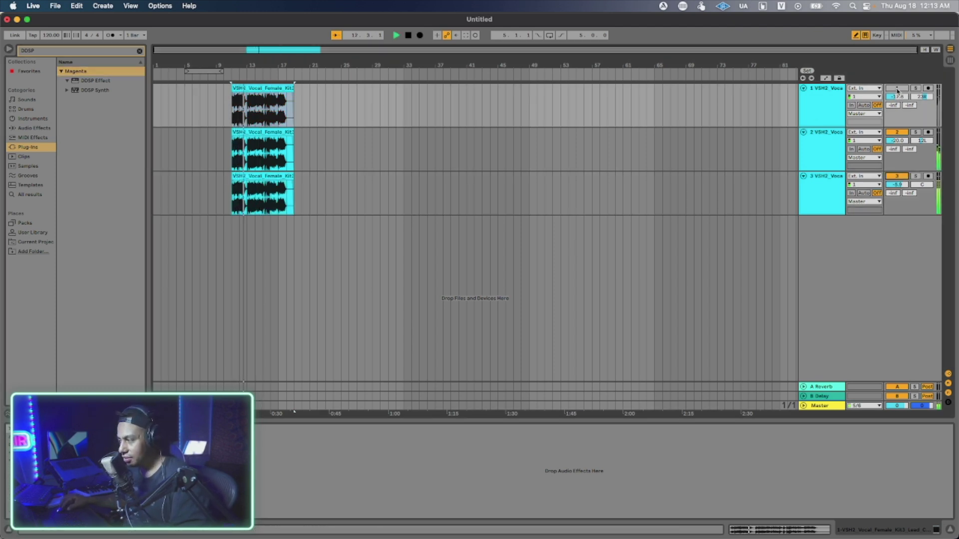
pyautogui.moveTo(897, 184); pyautogui.dragTo(897, 198)
pyautogui.press('space')
pyautogui.press('space')
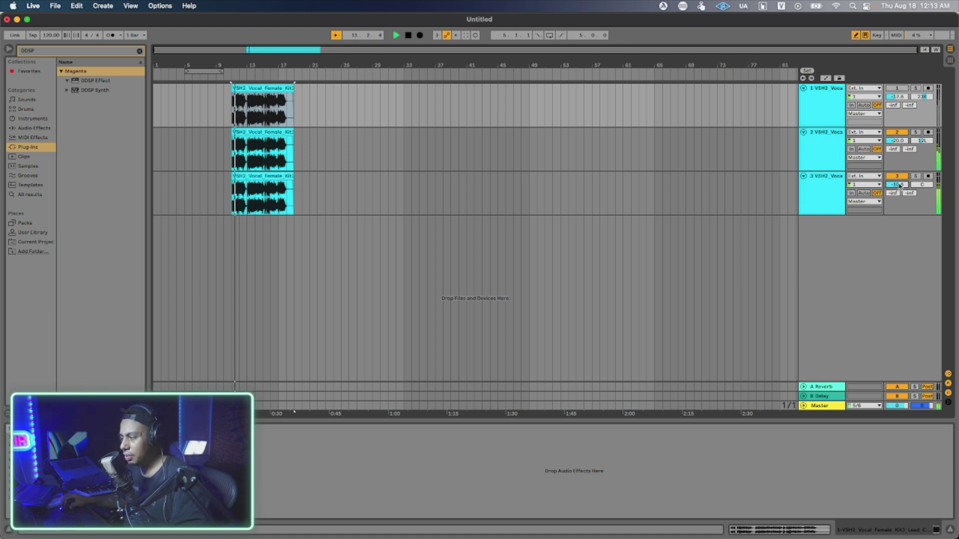
pyautogui.press('space')
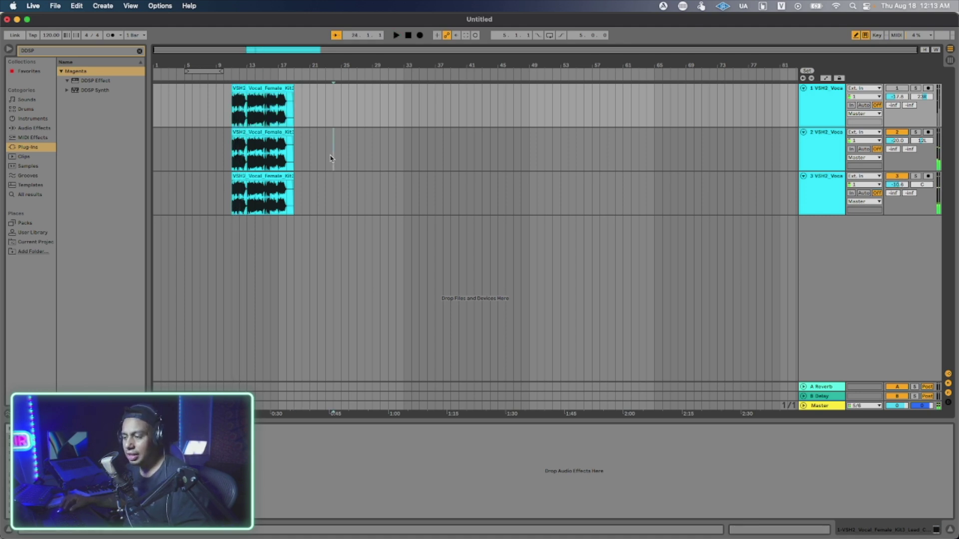
pyautogui.click(332, 142)
pyautogui.click(341, 123)
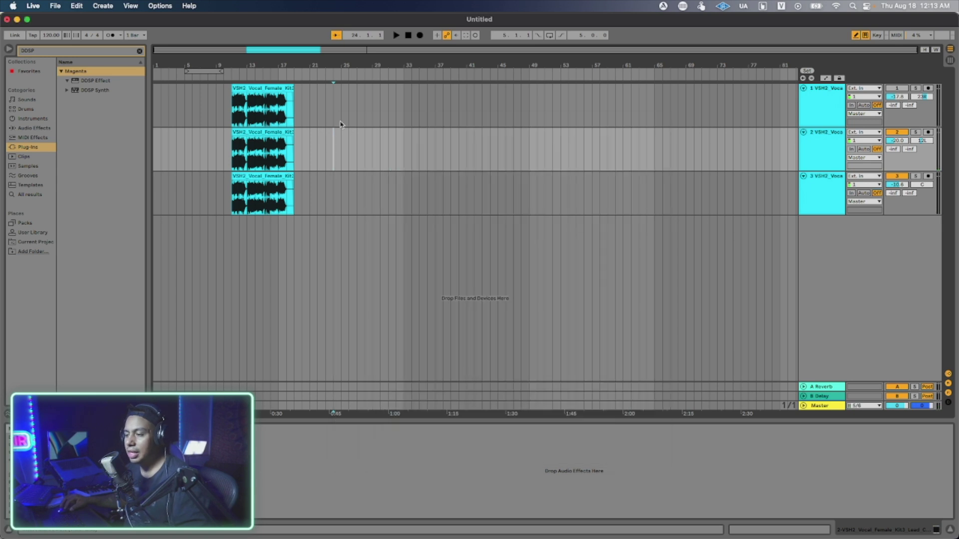